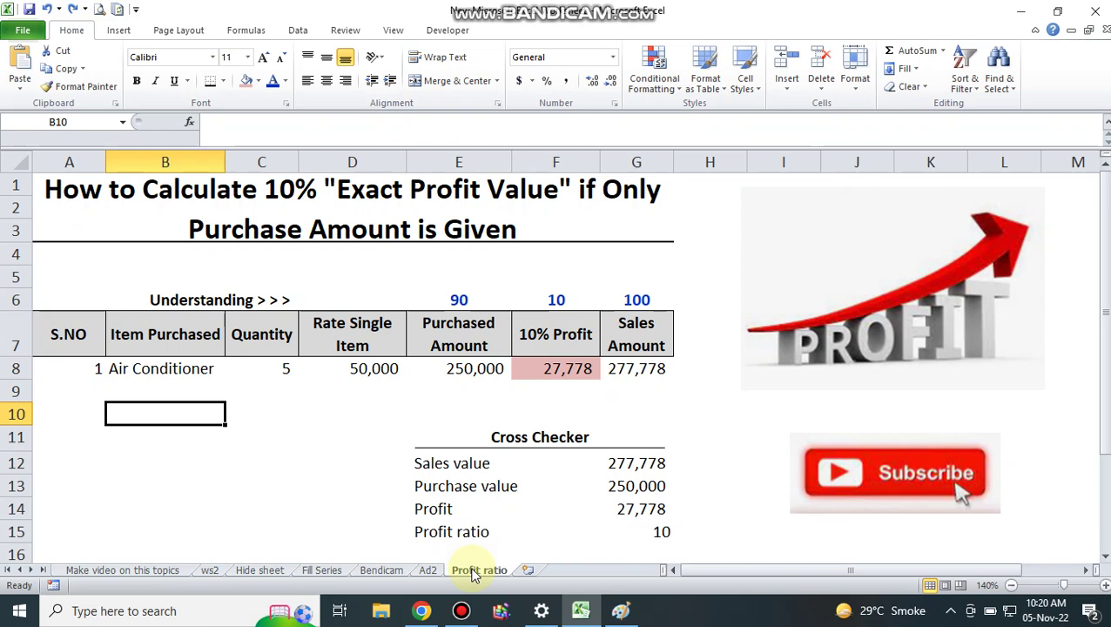
- Examine the air conditioner row's quantity, rate and purchased amount, and the ratios above the purchased amount and profit columns
click(220, 190)
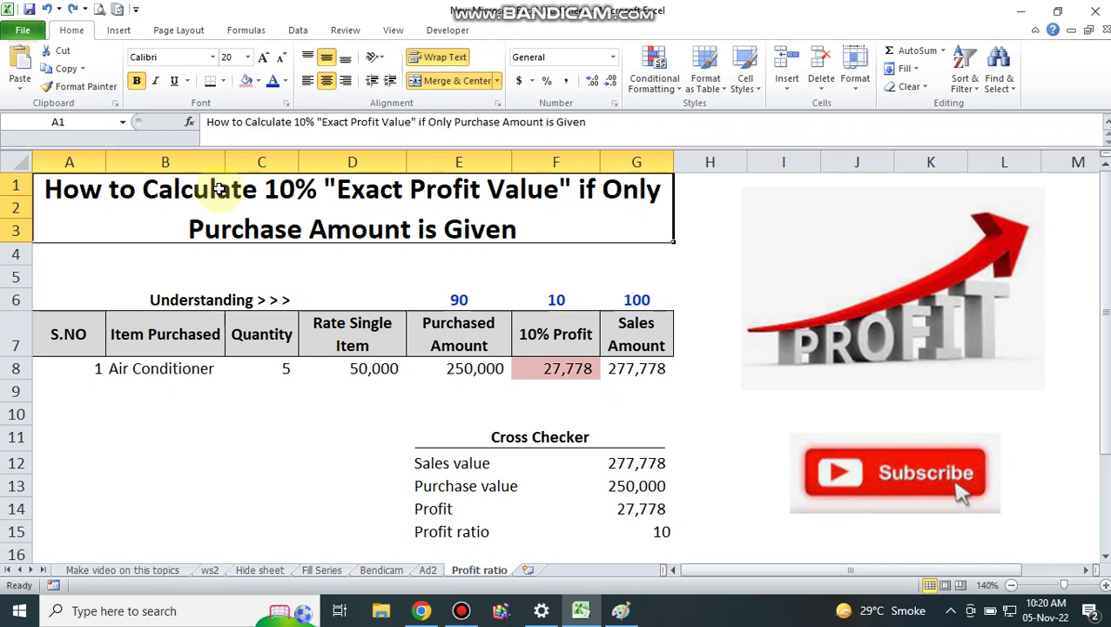
click(441, 369)
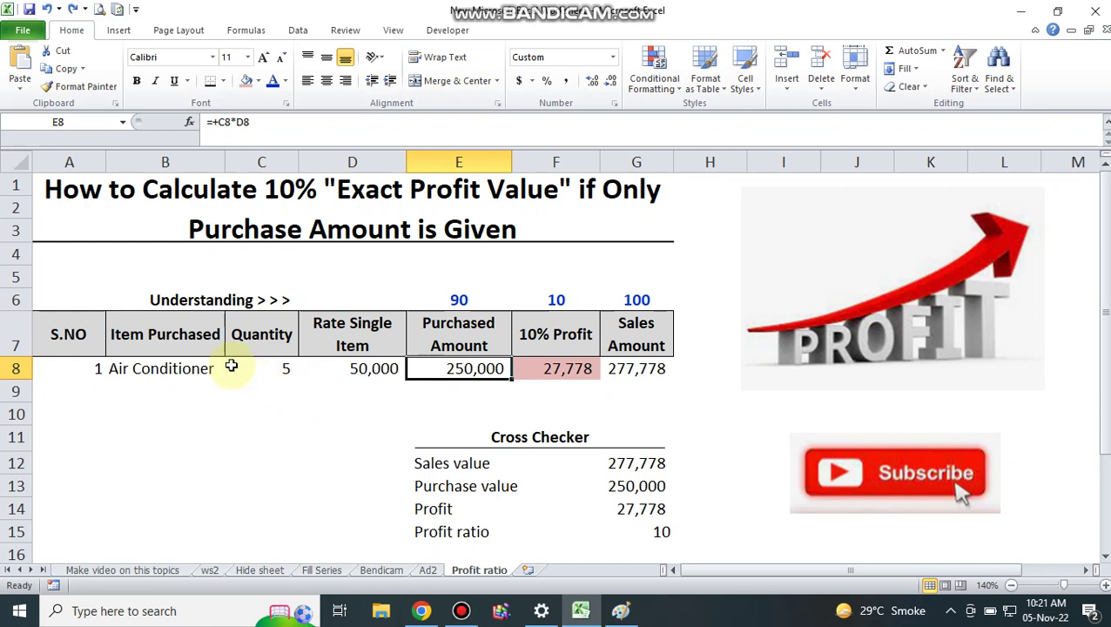
click(128, 335)
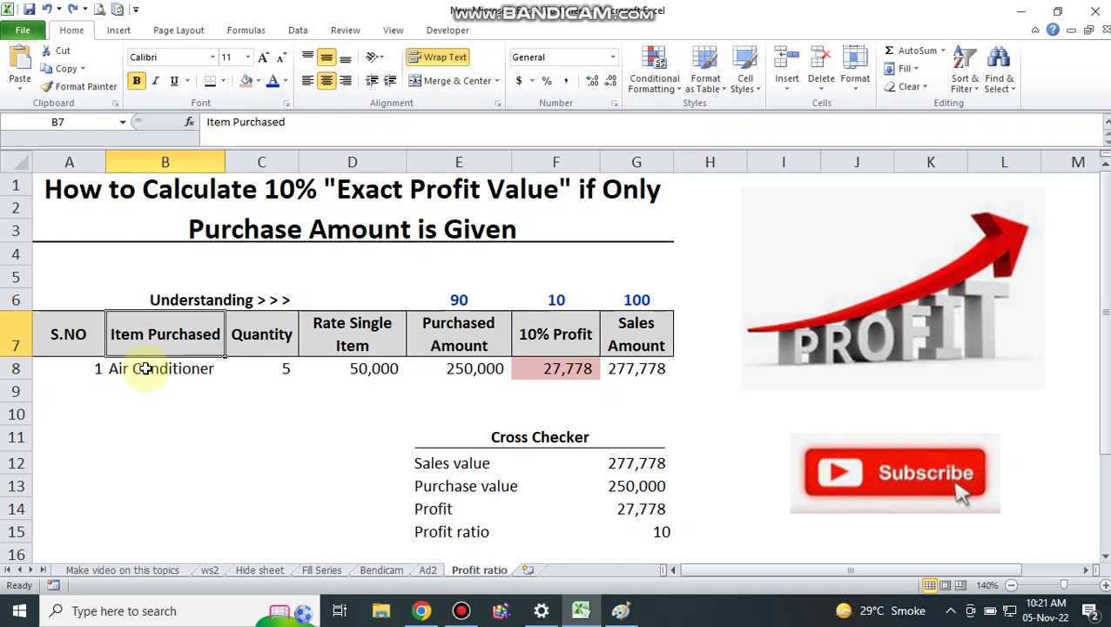
click(146, 368)
click(251, 369)
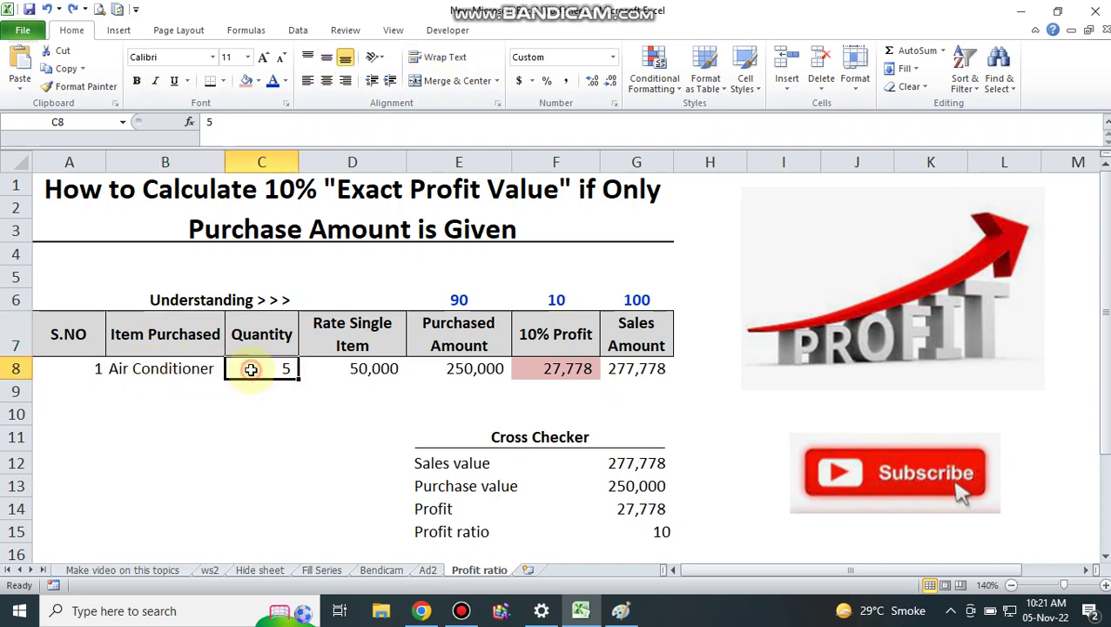
click(328, 372)
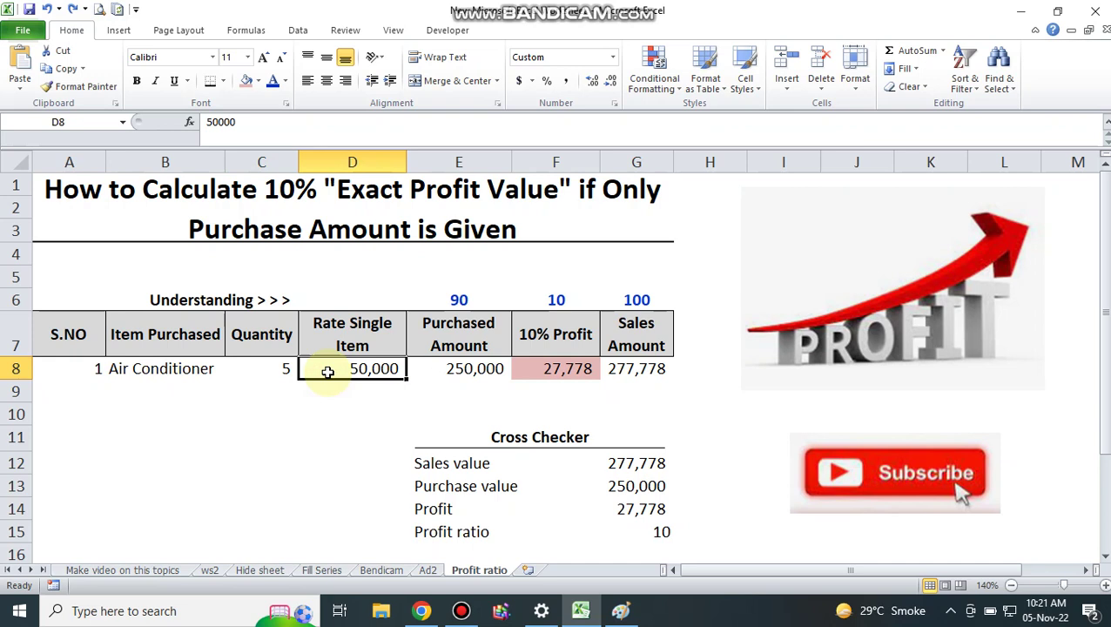
click(430, 368)
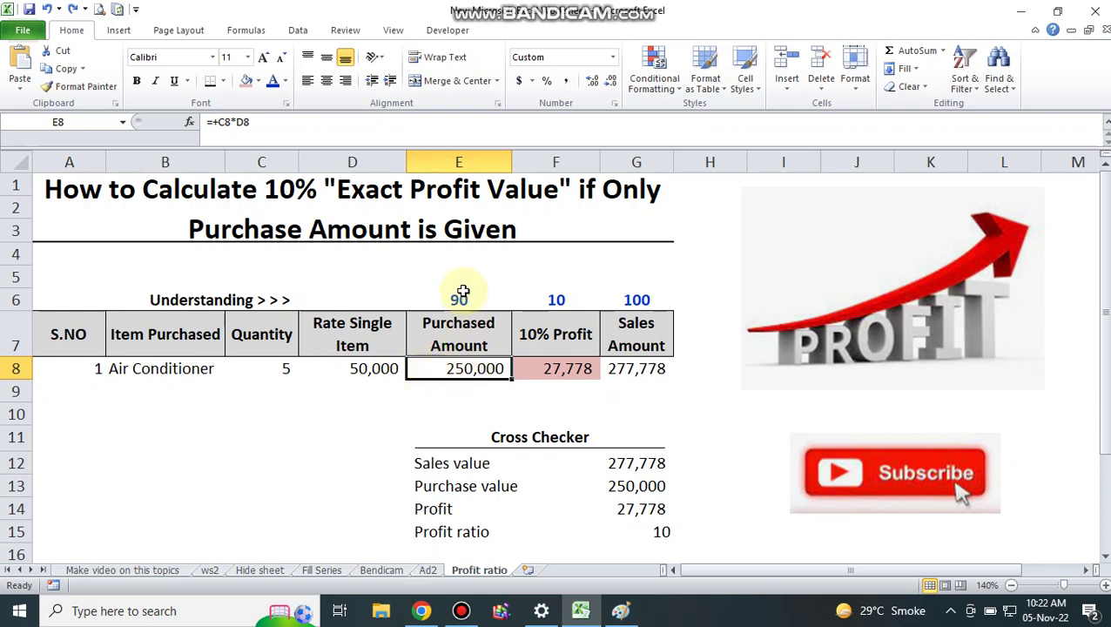
click(532, 298)
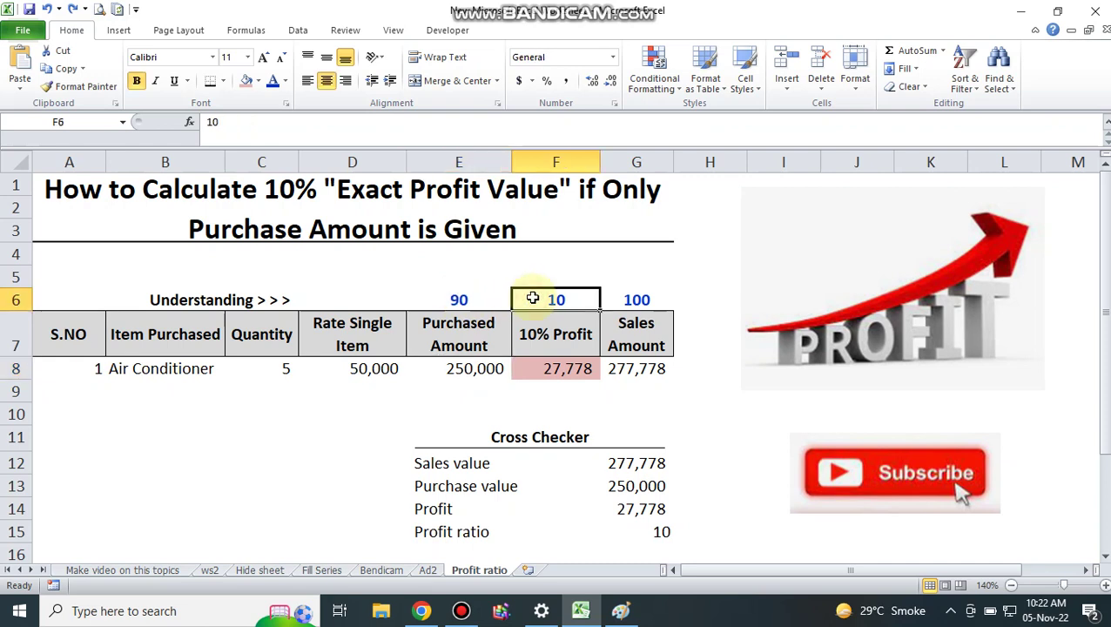
click(460, 294)
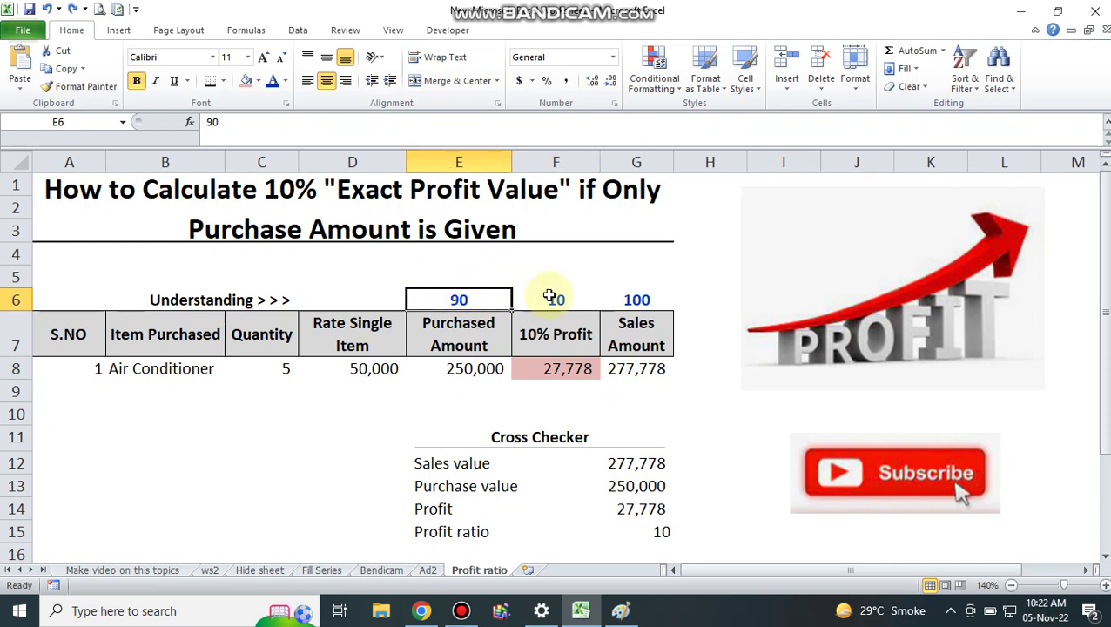
click(551, 296)
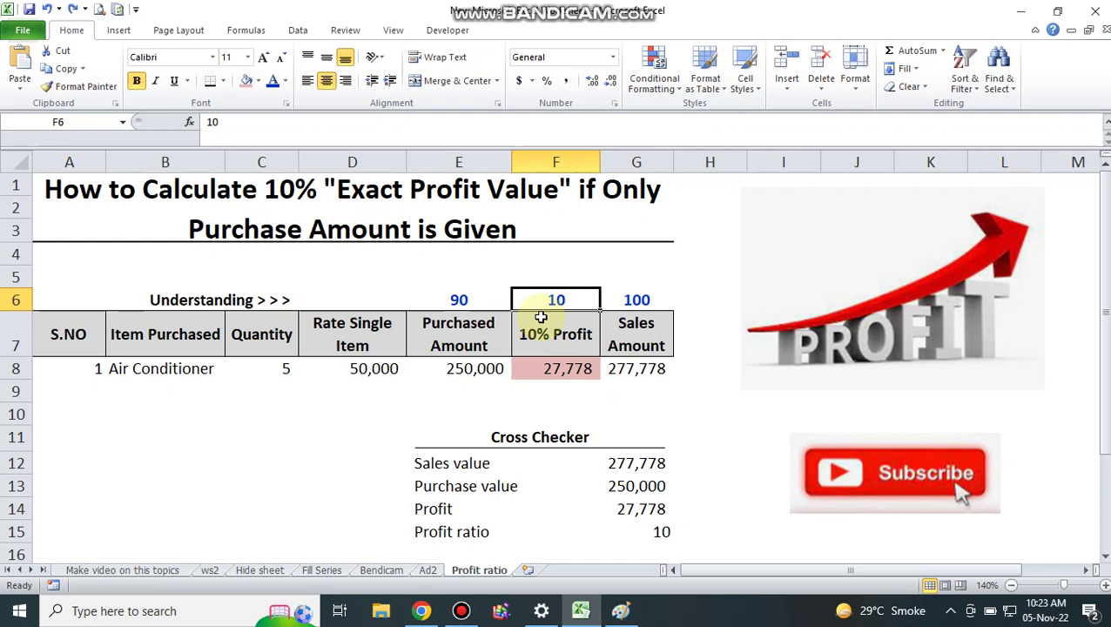
- Clear the existing formula from the 10% Profit cell F8
click(550, 365)
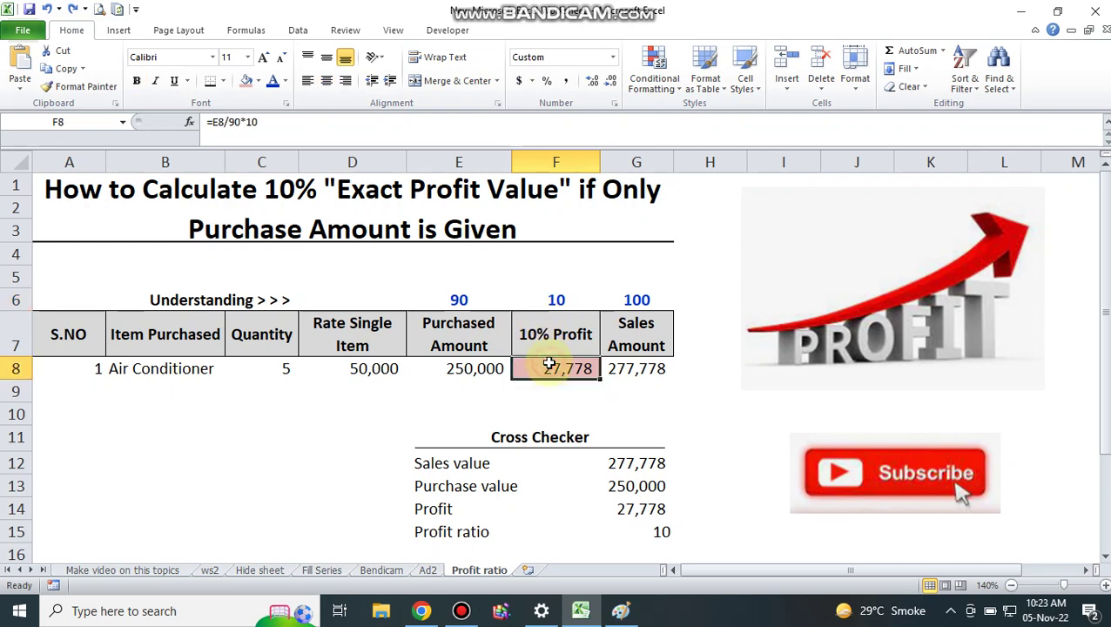
key(Delete)
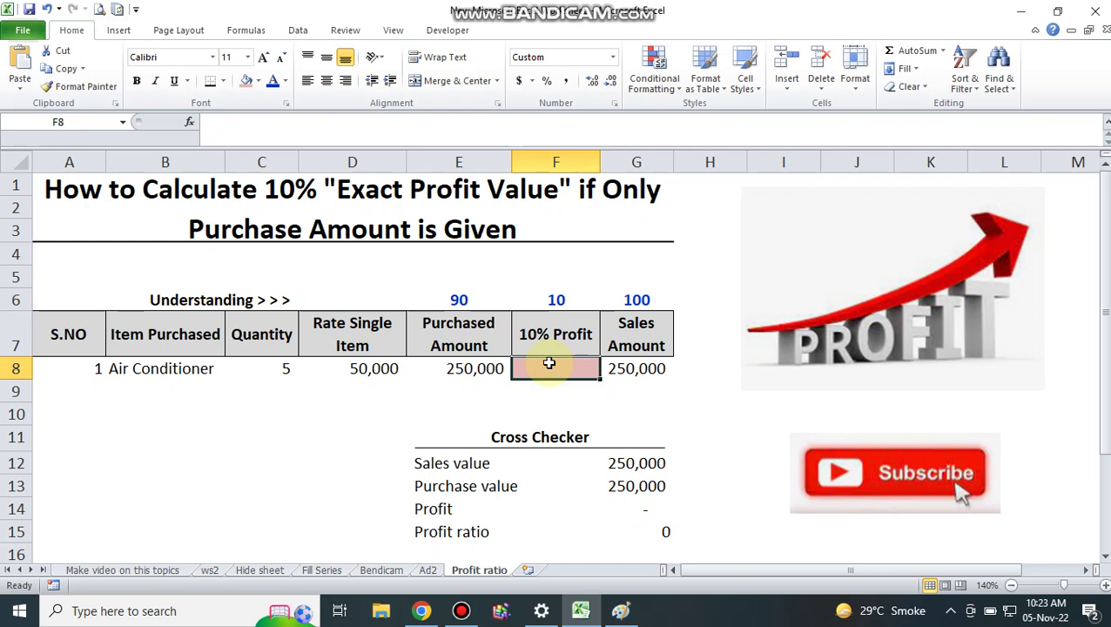
text(=)
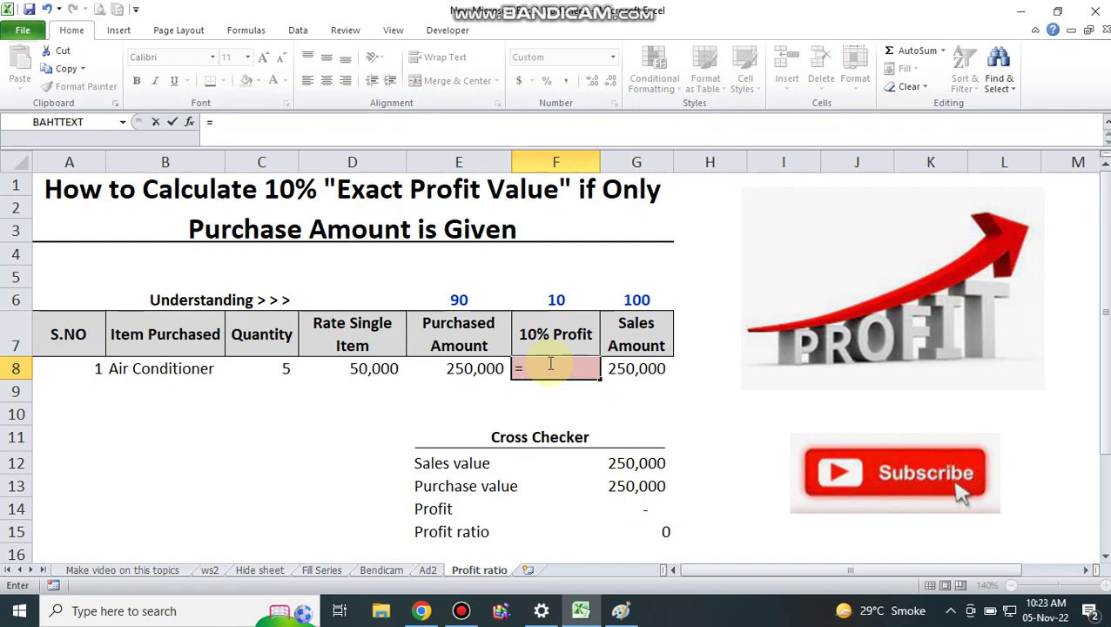
key(Left)
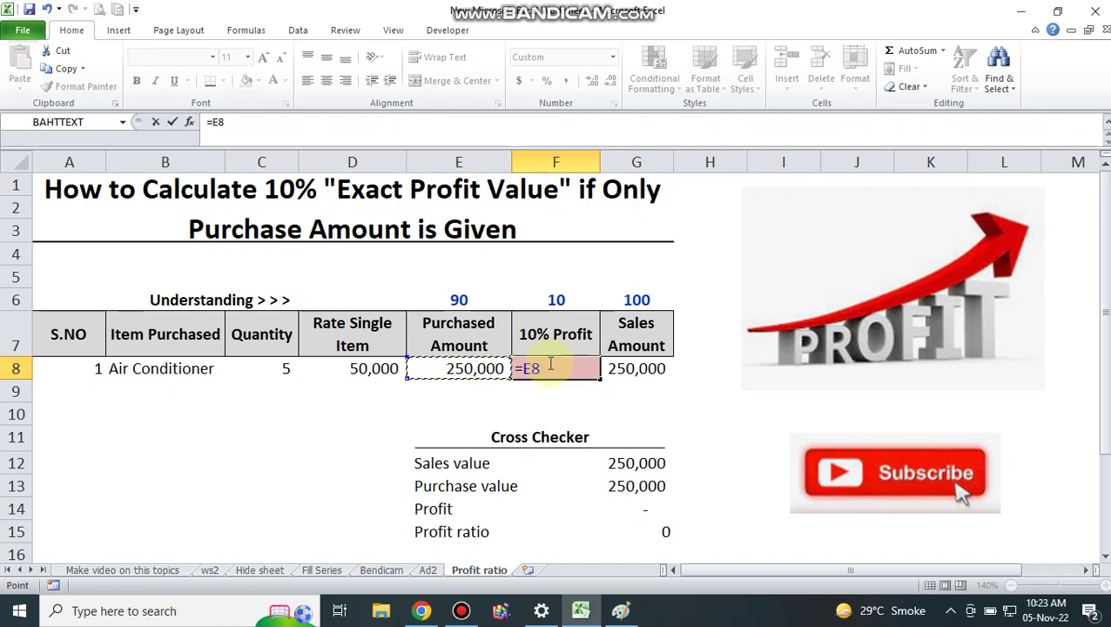
text(/90)
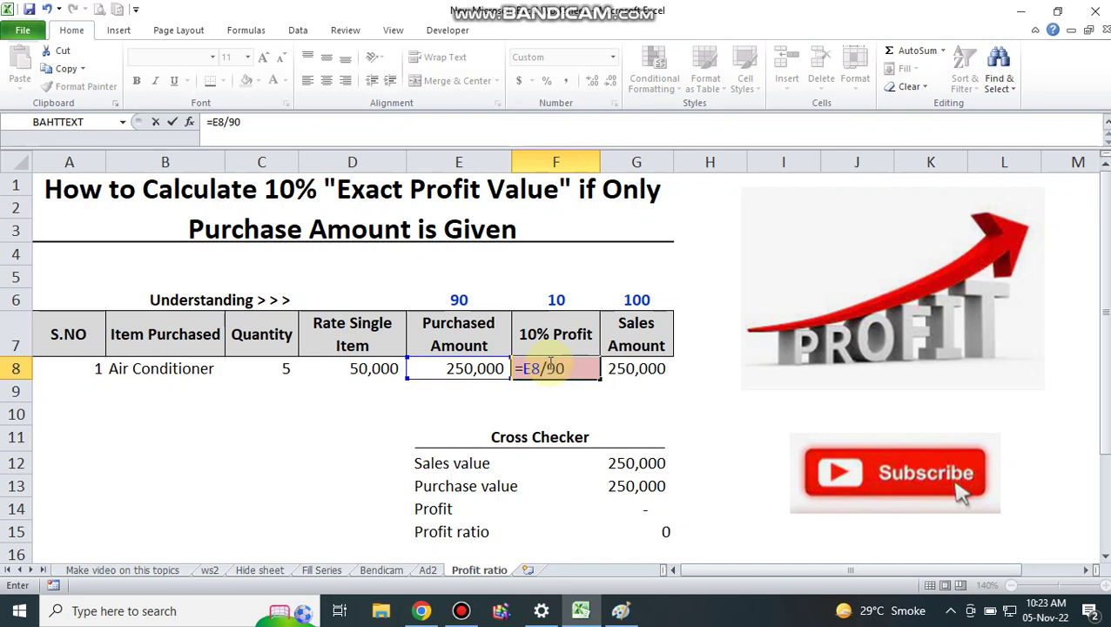
text(*)
key(Escape)
- Enter the formula =E8/E6*F6 in F8 to calculate the profit from the purchased amount
text(=)
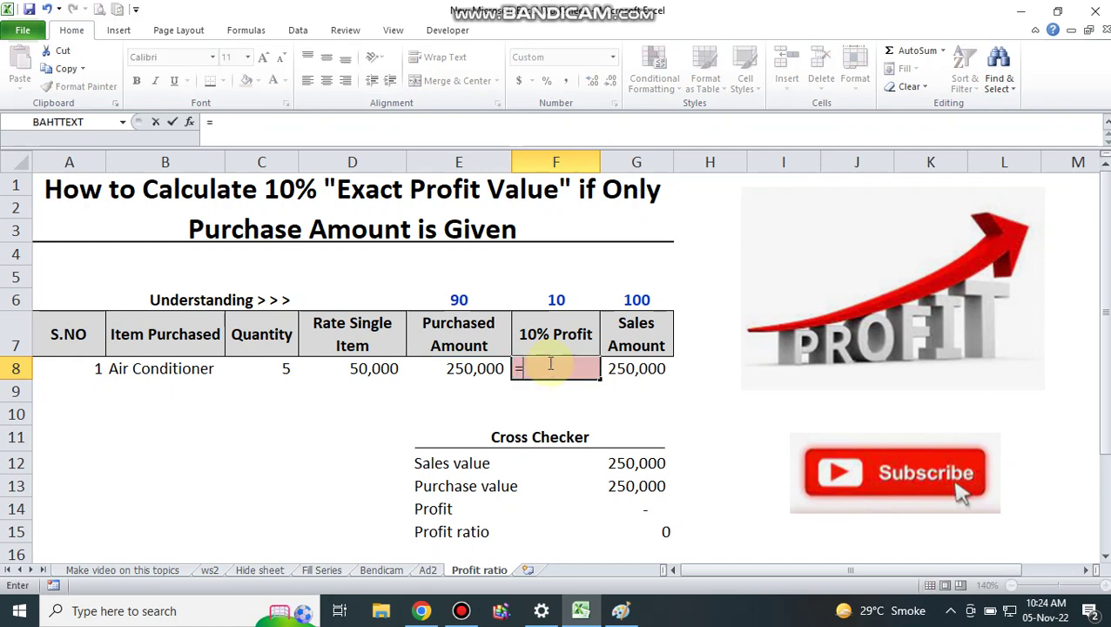
text(E8/)
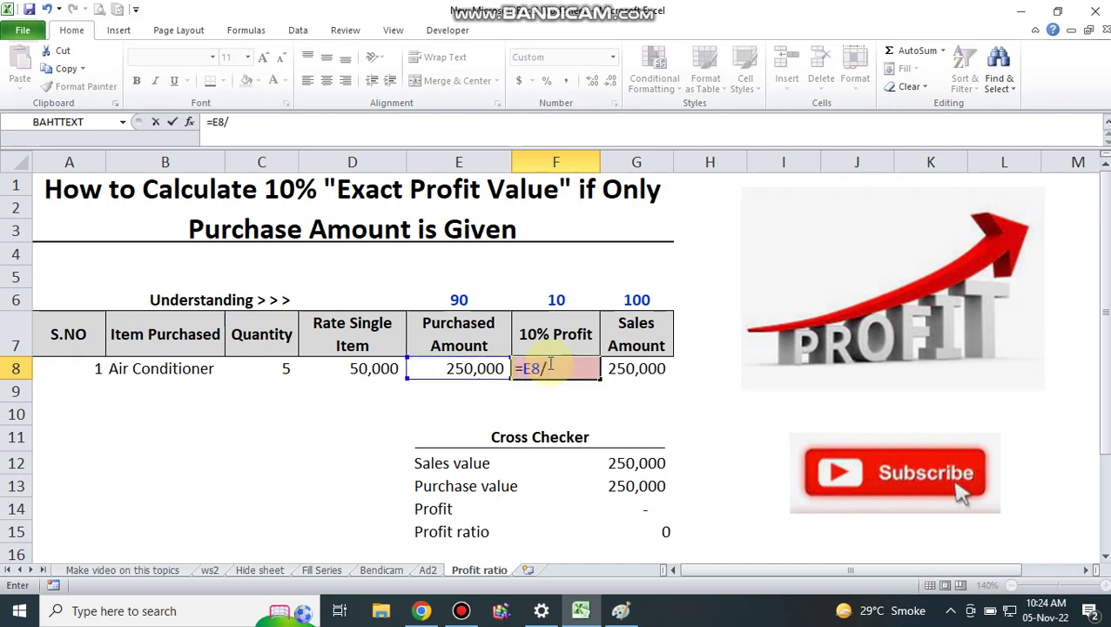
click(467, 301)
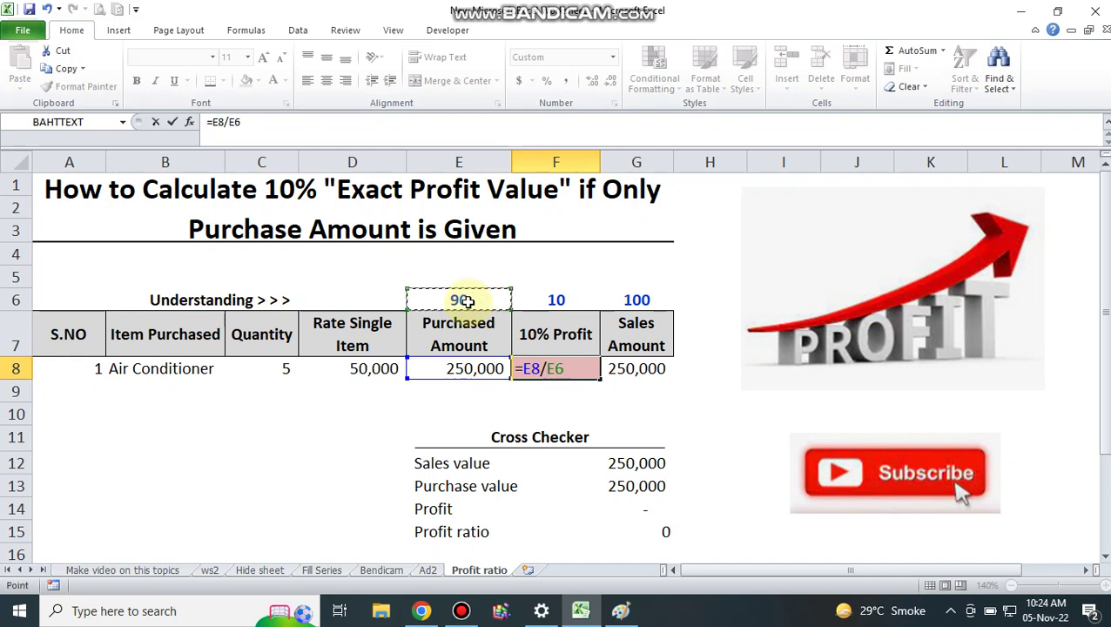
text(*)
click(540, 297)
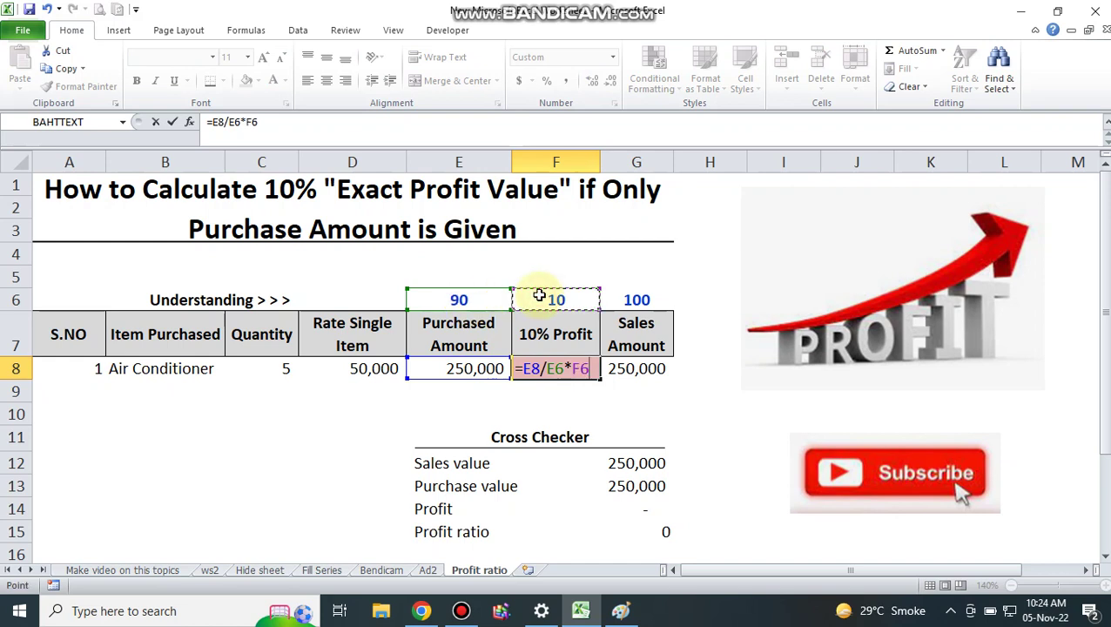
key(Return)
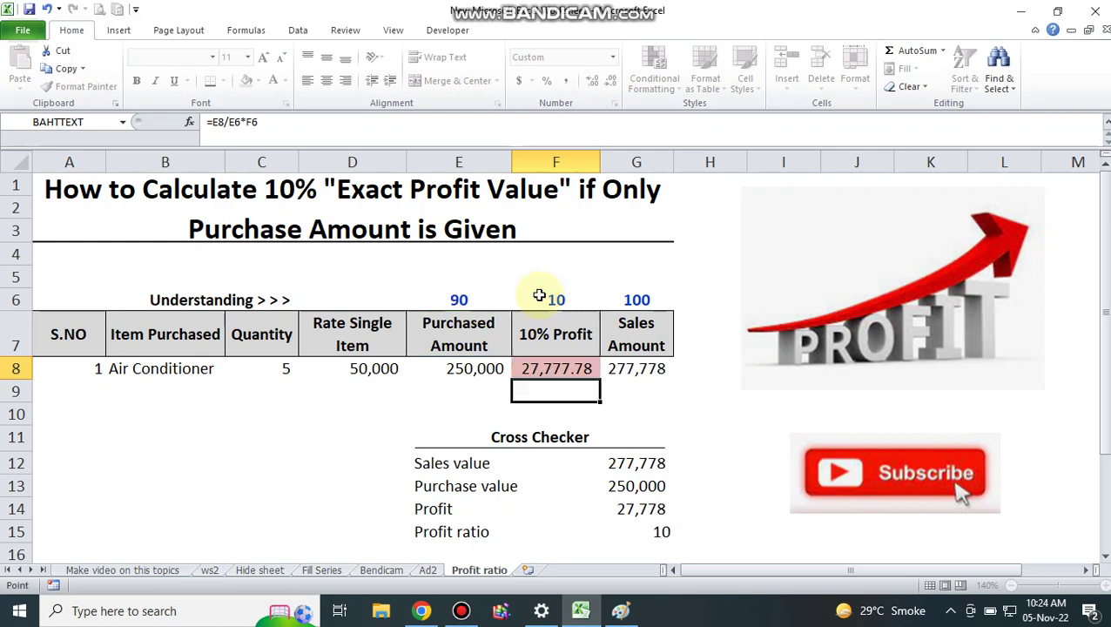
- Format the profit in F8 with thousands separators and no decimal places
key(Up)
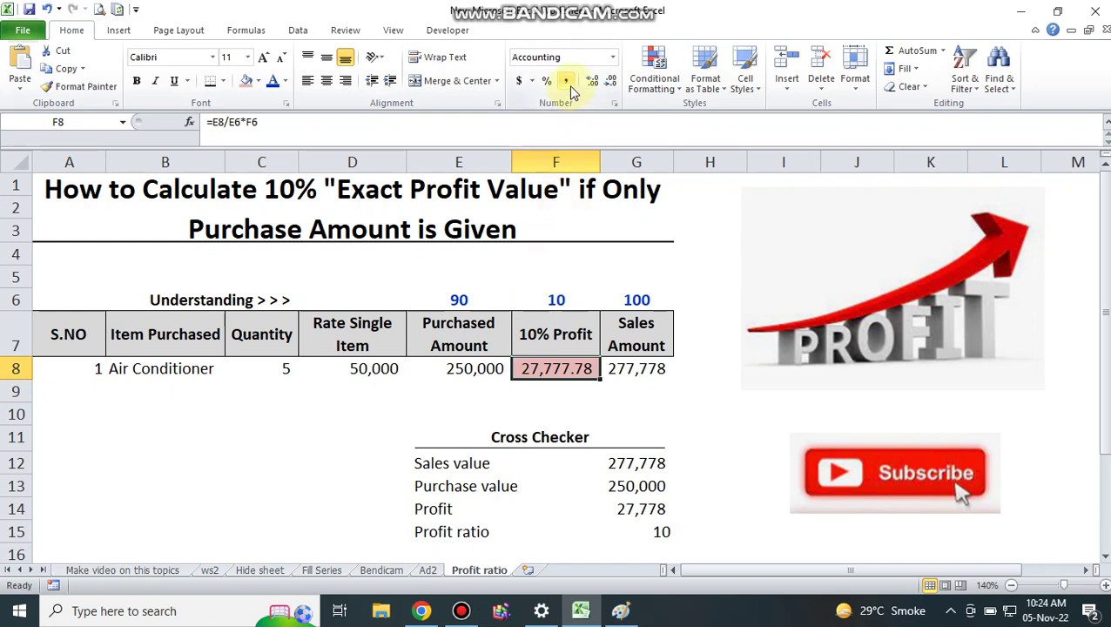
click(612, 81)
click(612, 81)
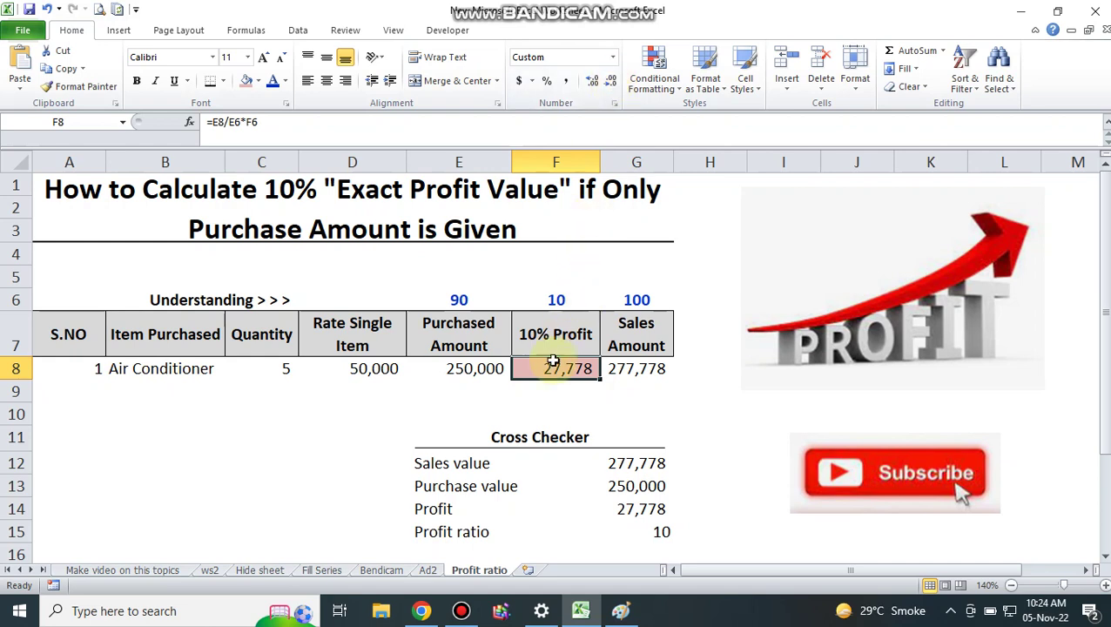
- Check the Cross Checker's sales value and purchase value formulas against the purchased amount in E8
click(612, 462)
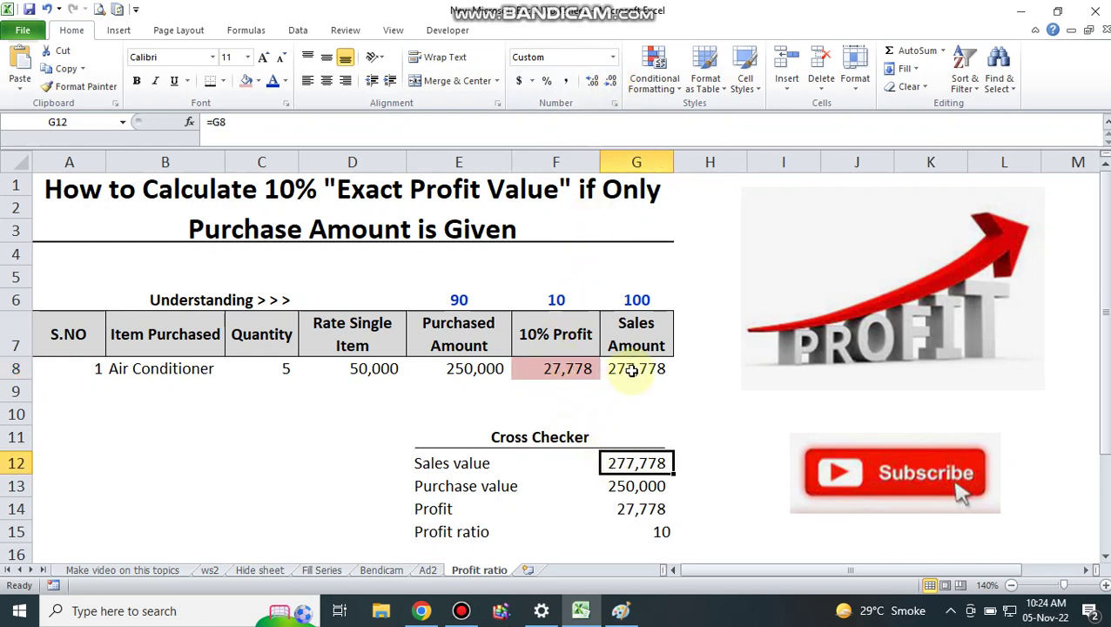
click(624, 484)
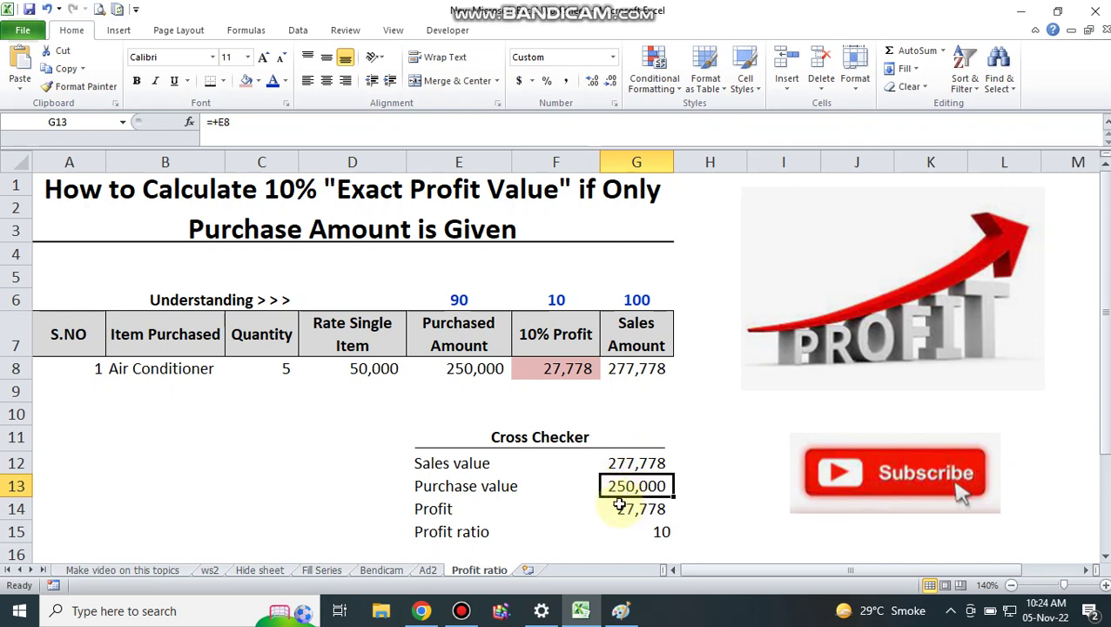
click(483, 361)
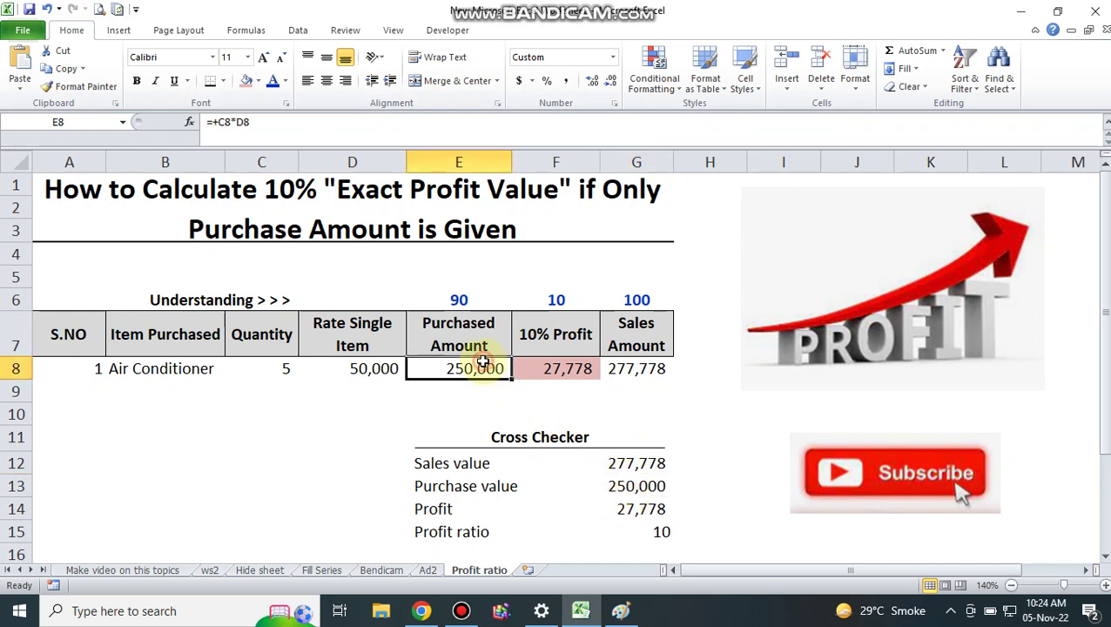
- Re-enter the Cross Checker profit in G14 as =G12-G13, sales value minus purchase value
click(626, 505)
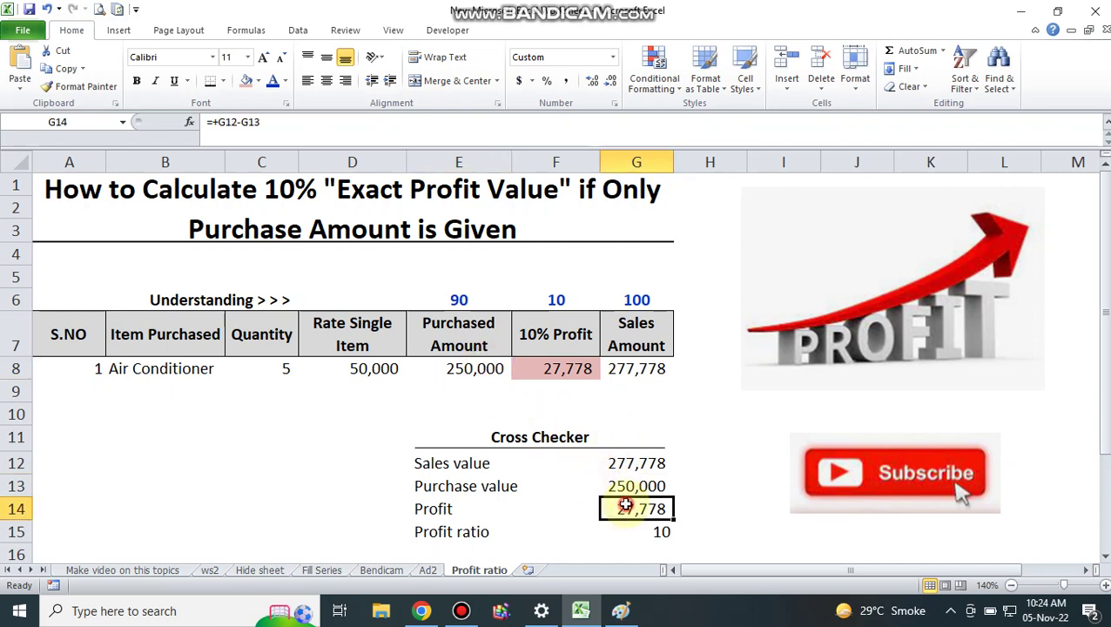
click(417, 120)
key(ctrl+Return)
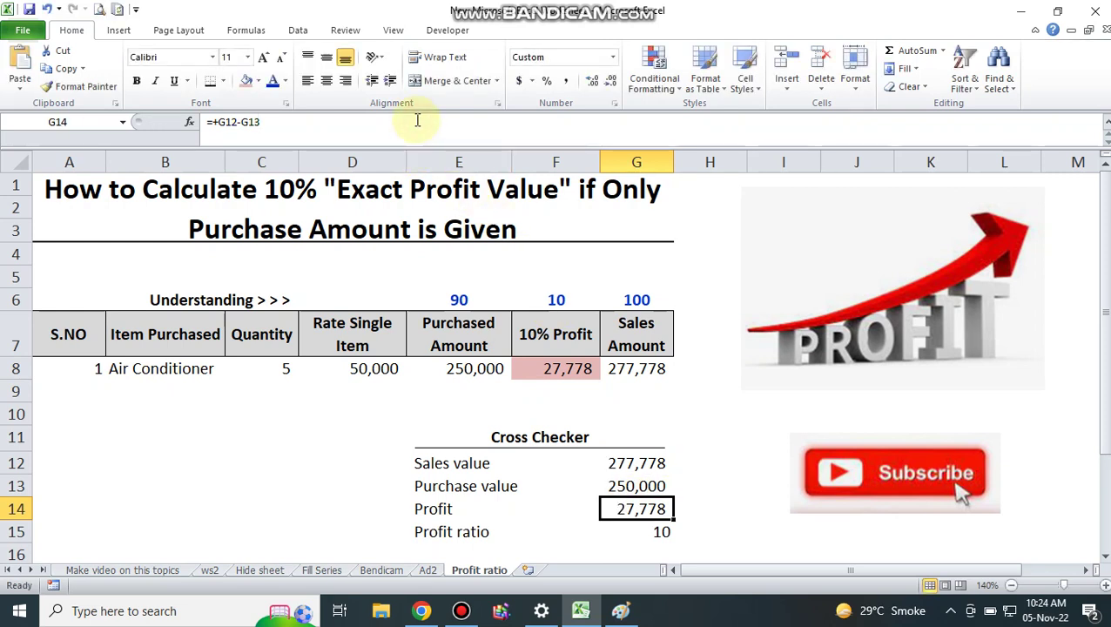
text(=G12-)
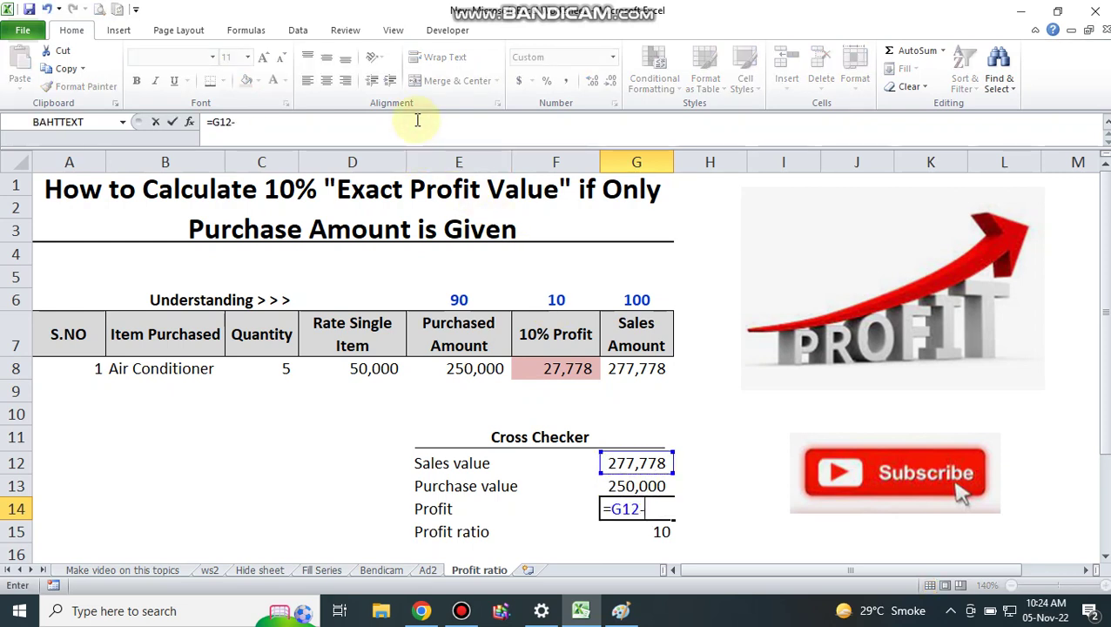
text(G13)
key(Return)
key(Up)
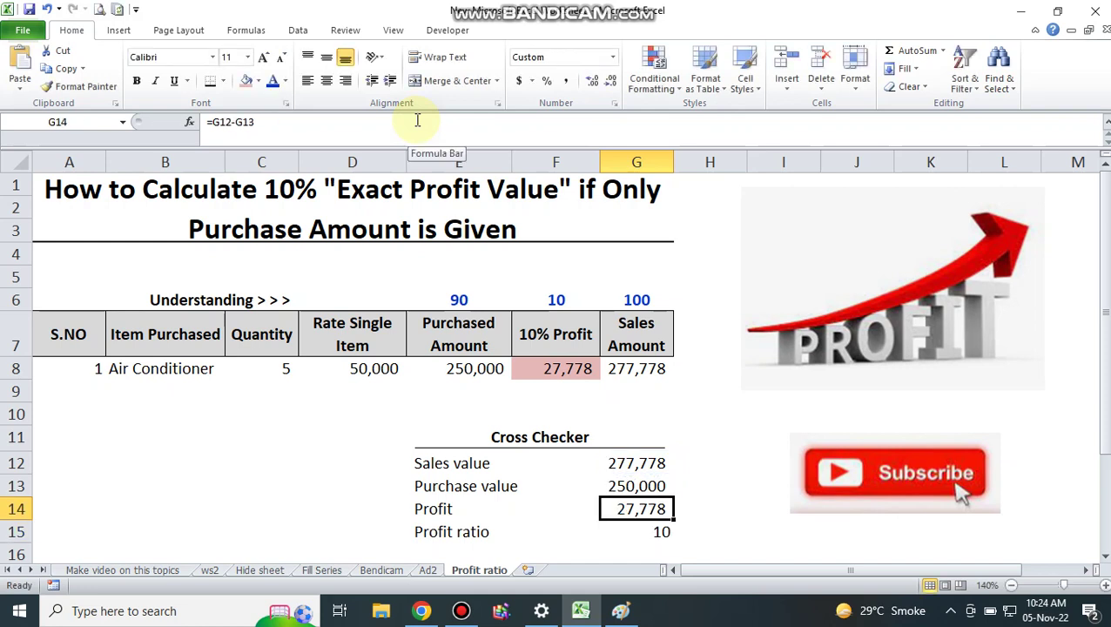
- Replace the profit ratio in G15 with the formula =G14/G12*100
key(Down)
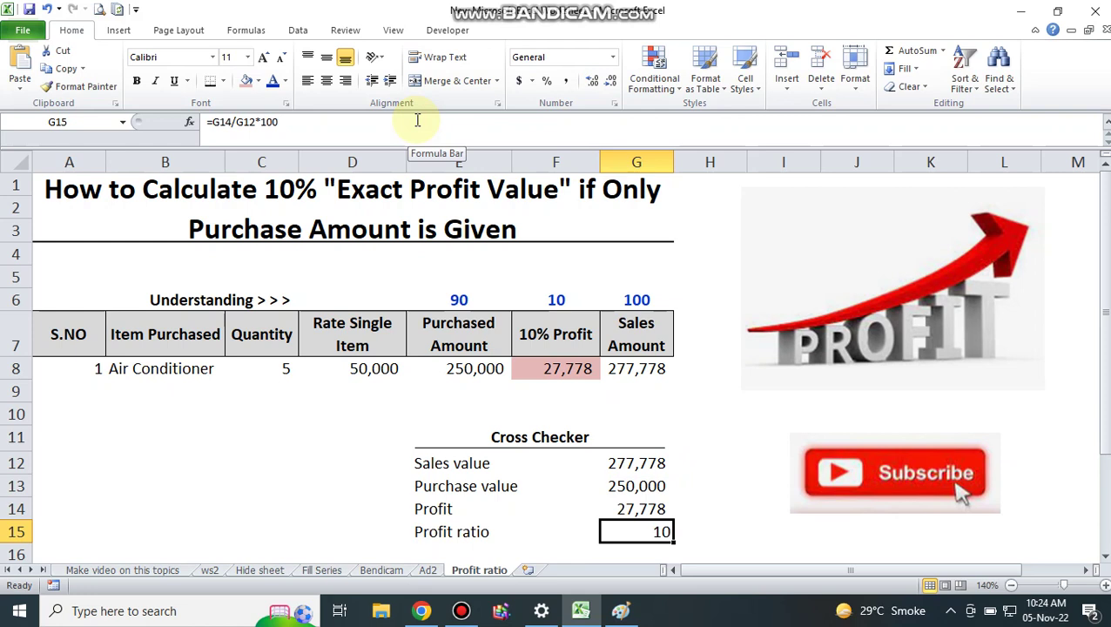
key(Delete)
text(=)
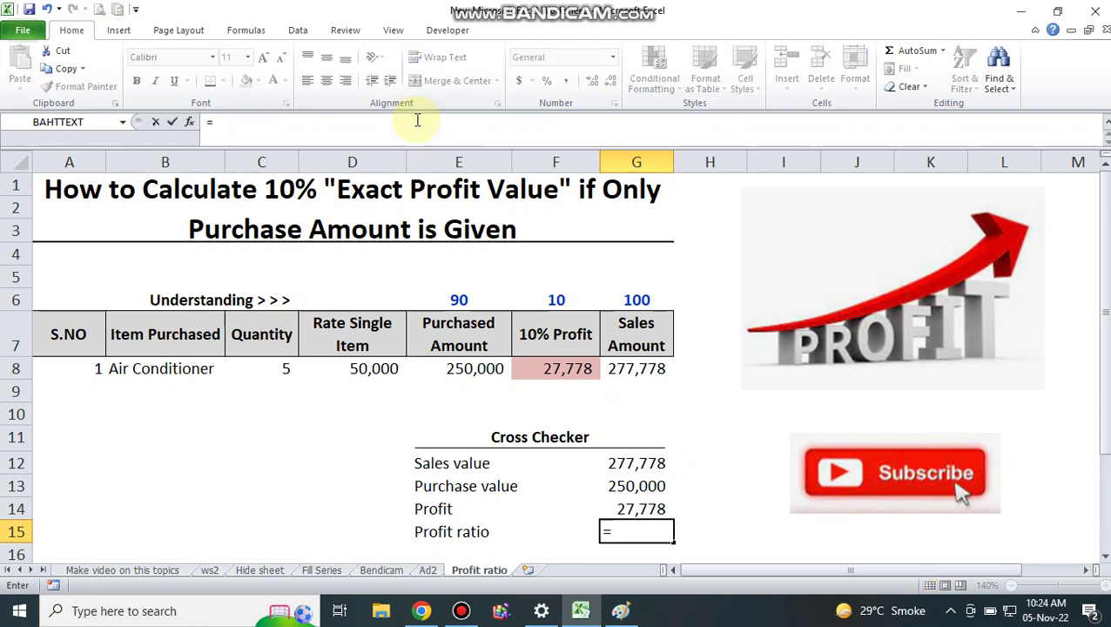
key(Up)
text(/)
key(Up)
key(Up)
key(Up)
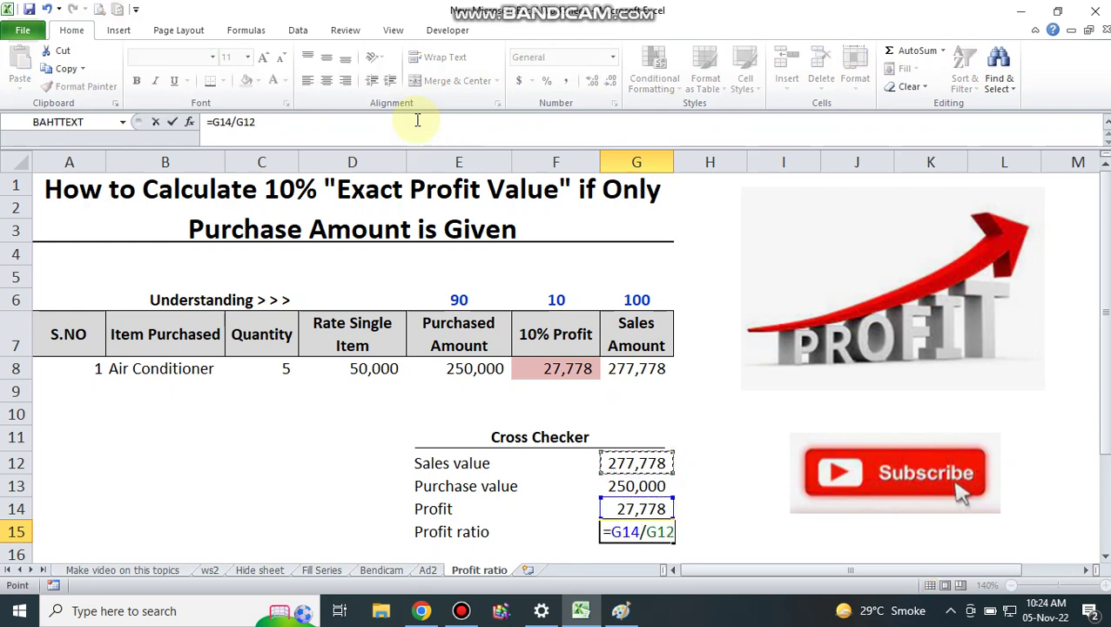
text(*100)
key(Return)
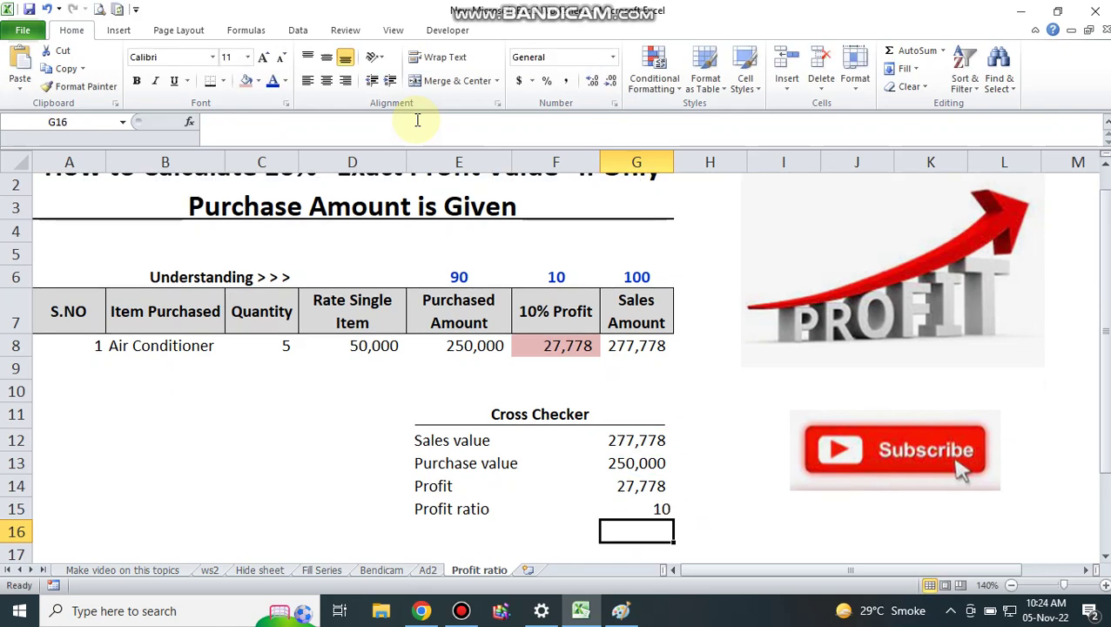
key(Up)
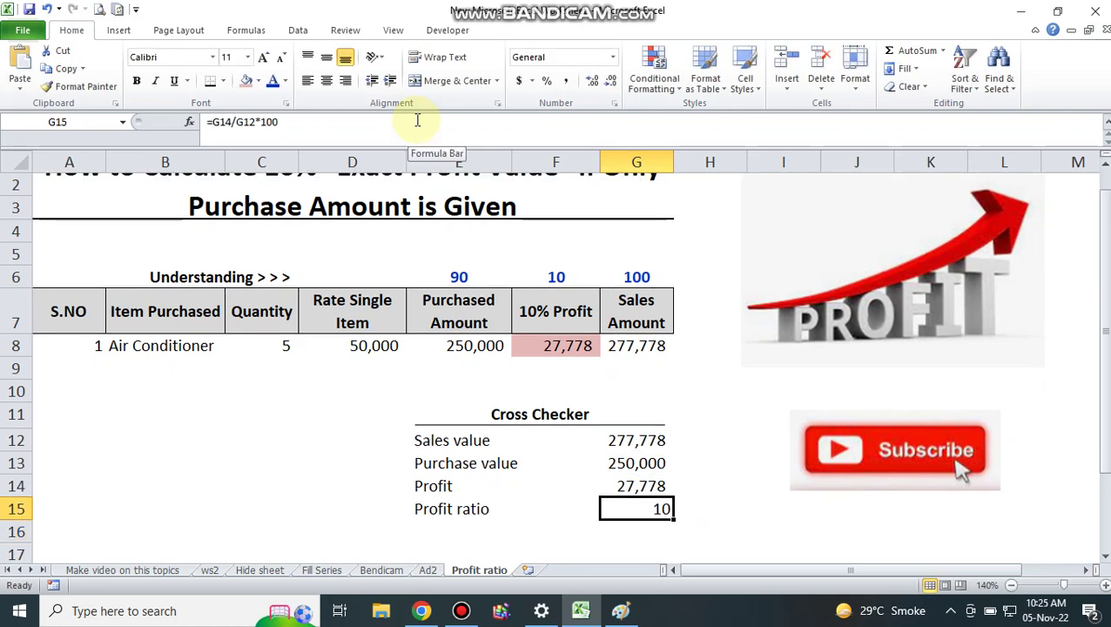
- Set the profit share in F6 of the Understanding row to 5
click(533, 342)
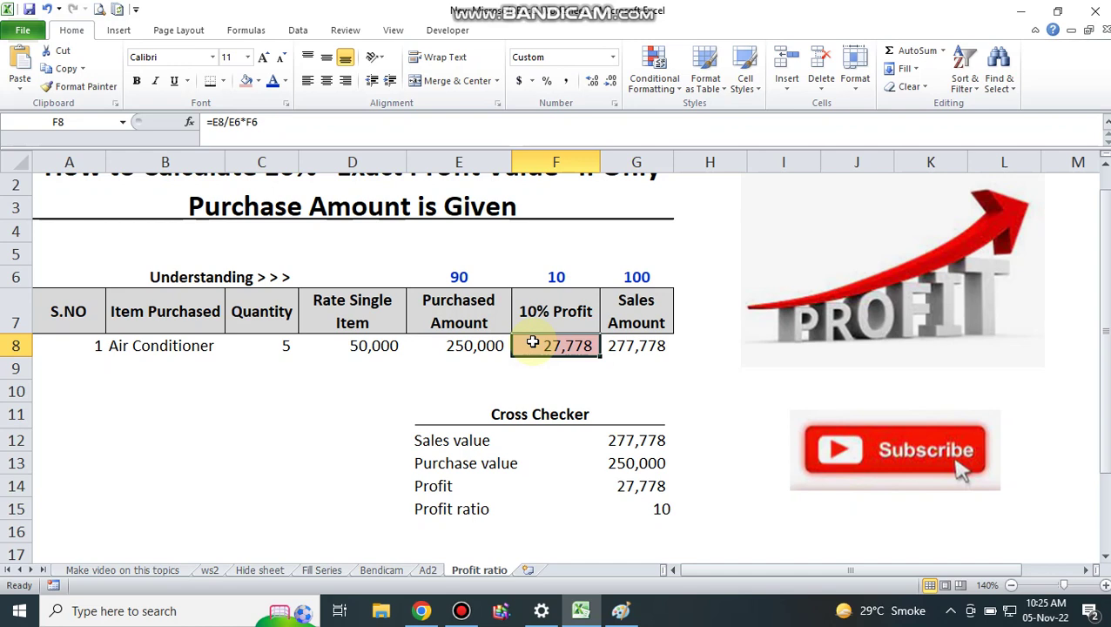
click(471, 276)
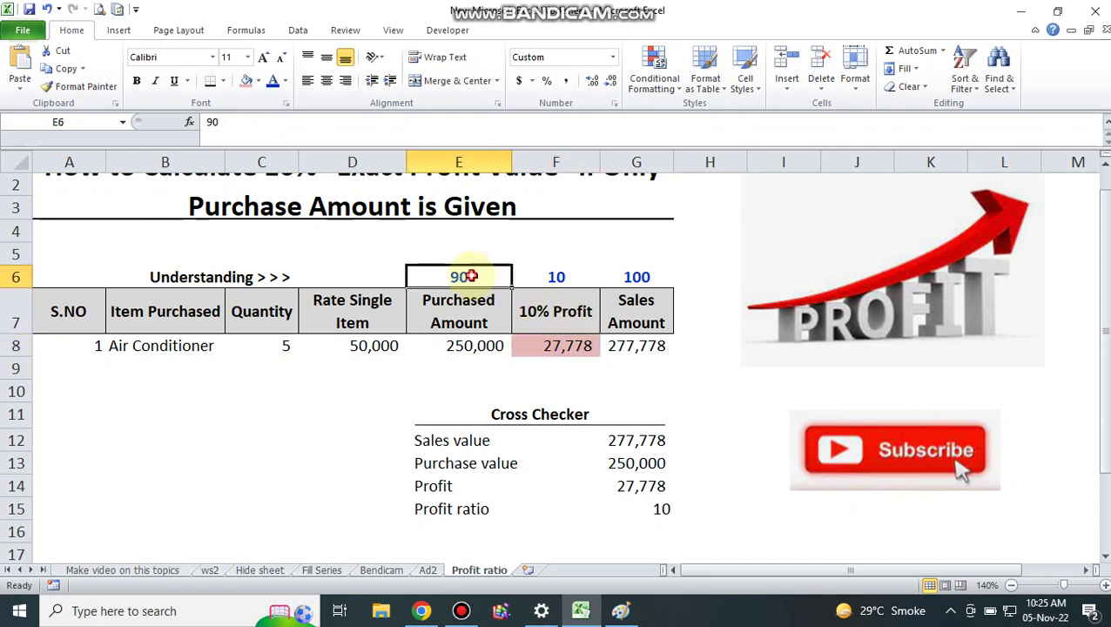
click(544, 278)
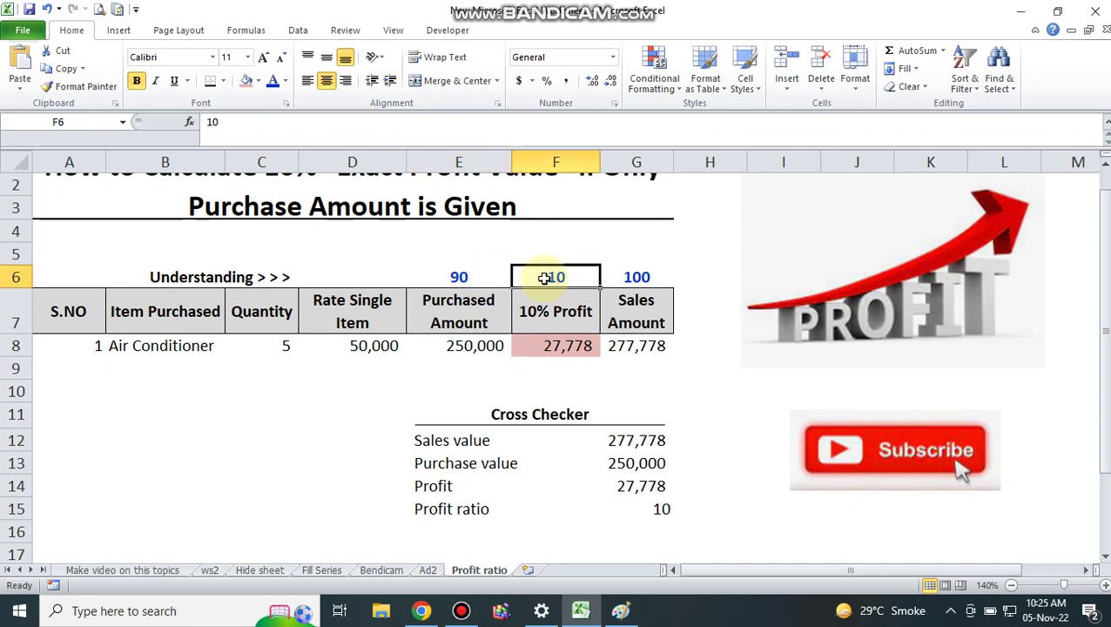
text(5)
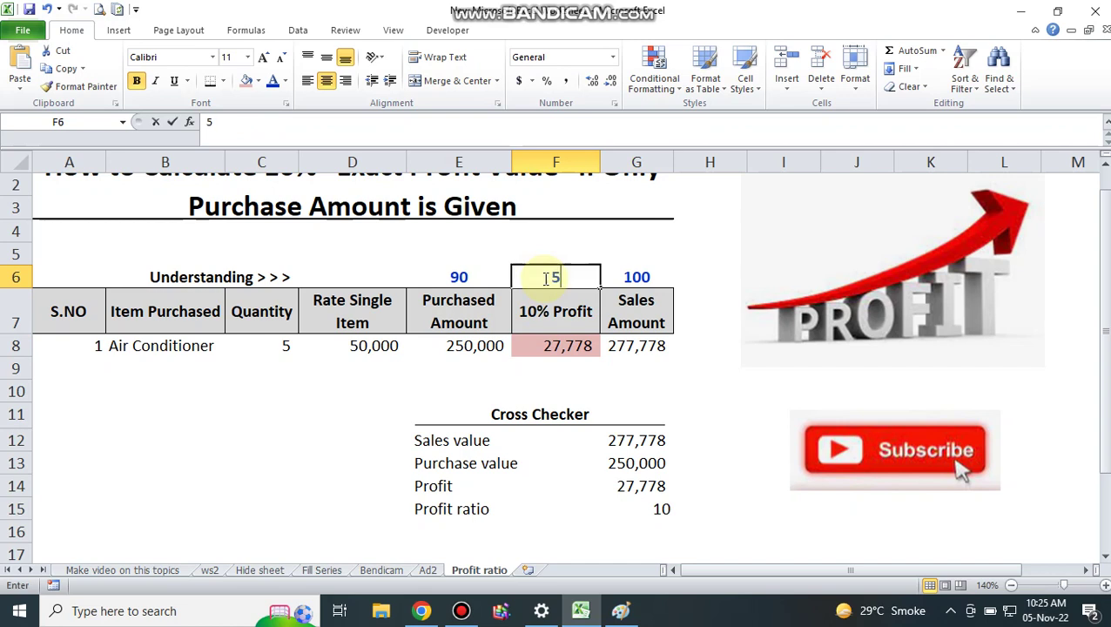
key(Left)
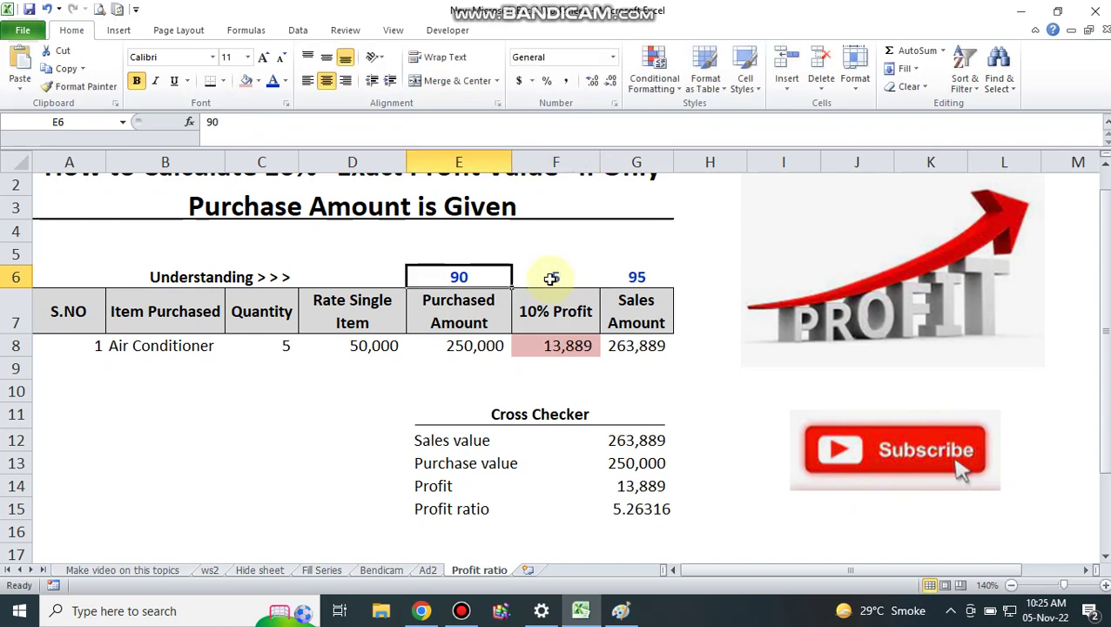
- Replace the formula for the sales share in G6 with the fixed value 100
key(Right)
key(Right)
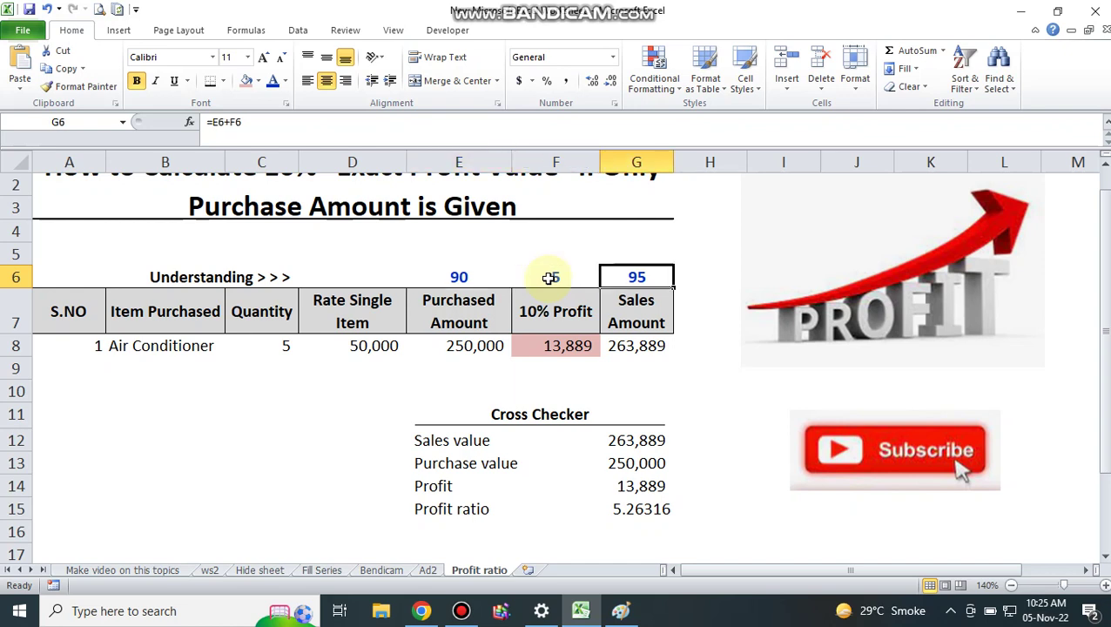
text(100)
key(Return)
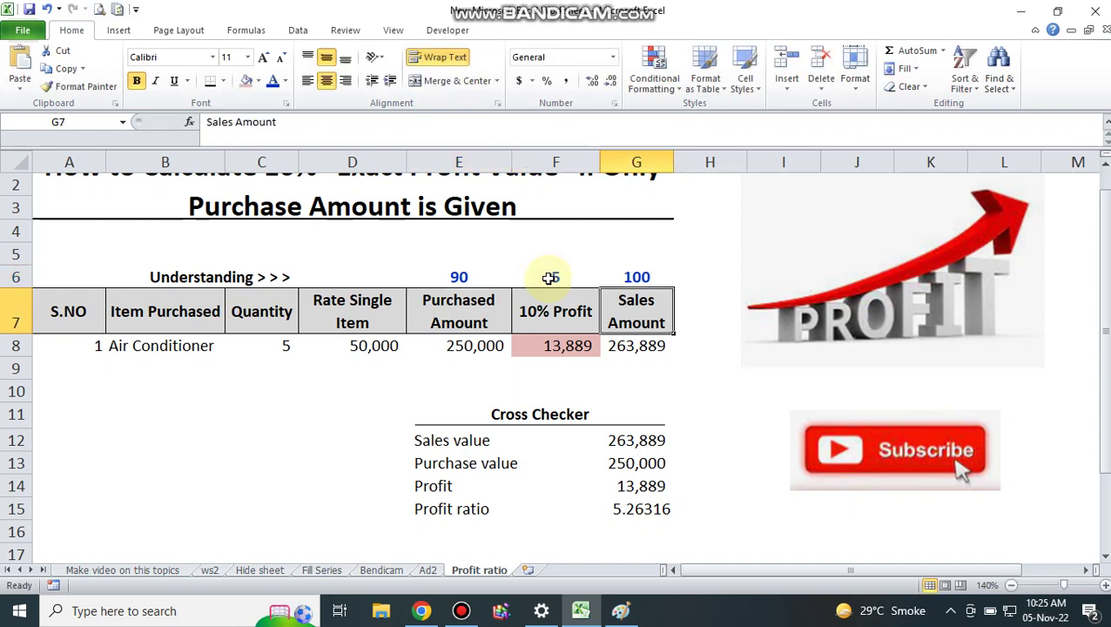
- Replace the purchase share in E6 with the formula +G6-F6, sales share minus profit share
key(Up)
key(Left)
key(Left)
text(+)
key(Right)
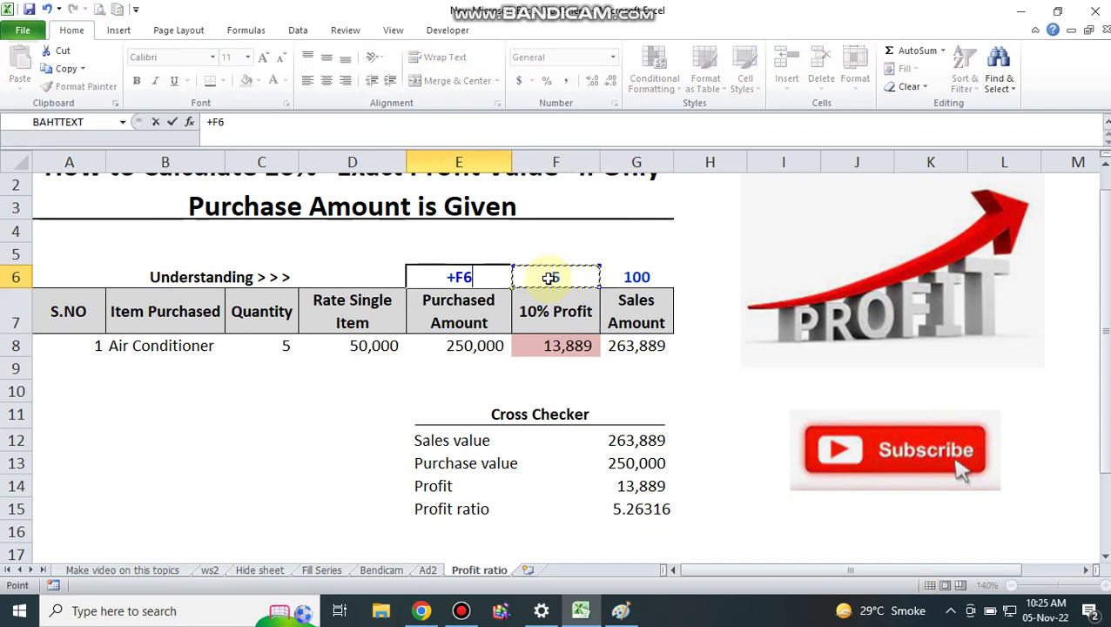
key(Right)
text(-)
key(Right)
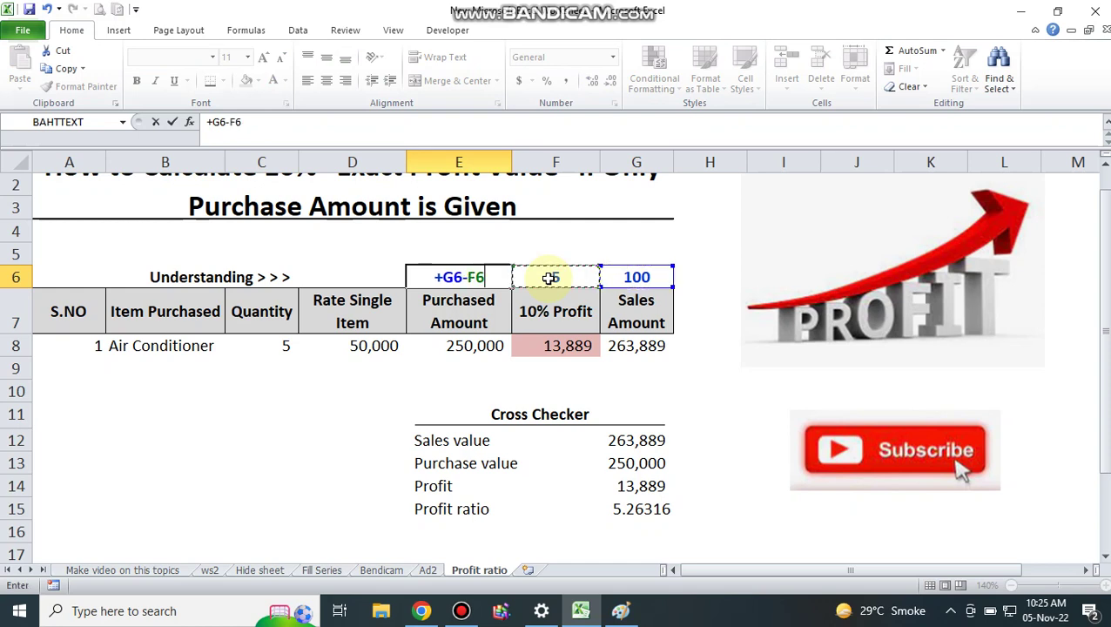
key(Return)
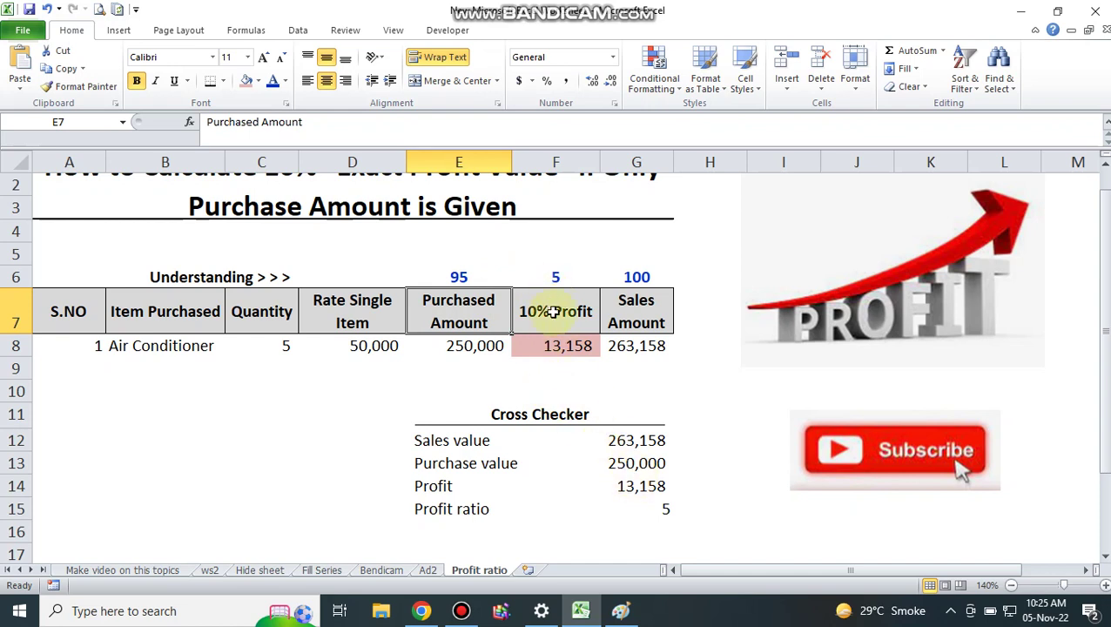
- Check the Cross Checker's profit ratio, sales value, purchase value and profit formulas in G12 to G15 against the sales amount in G8
click(645, 508)
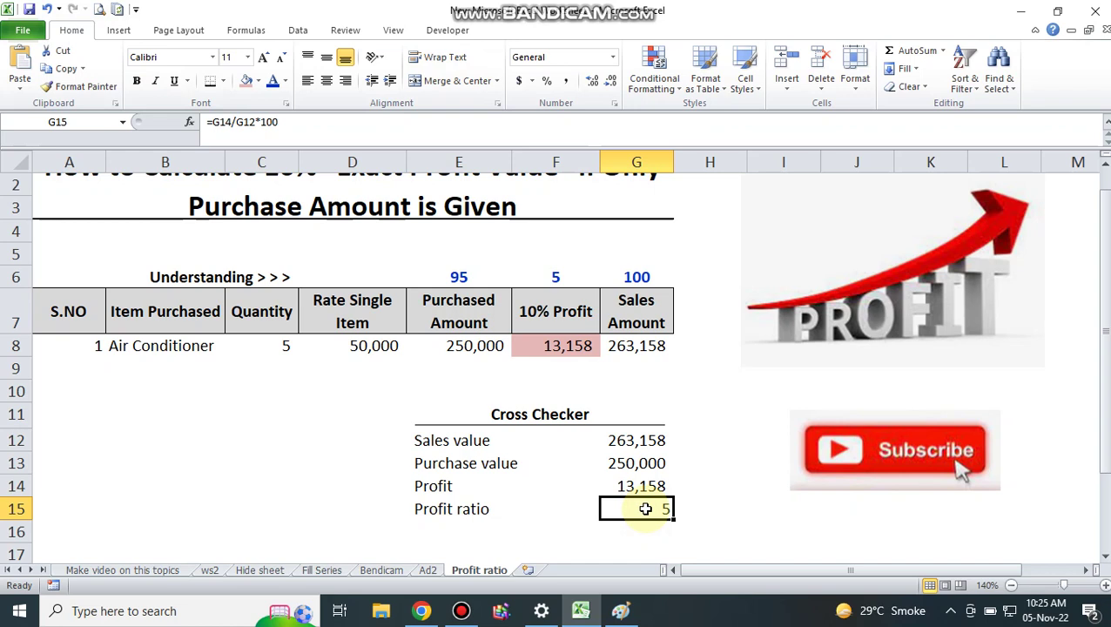
click(647, 440)
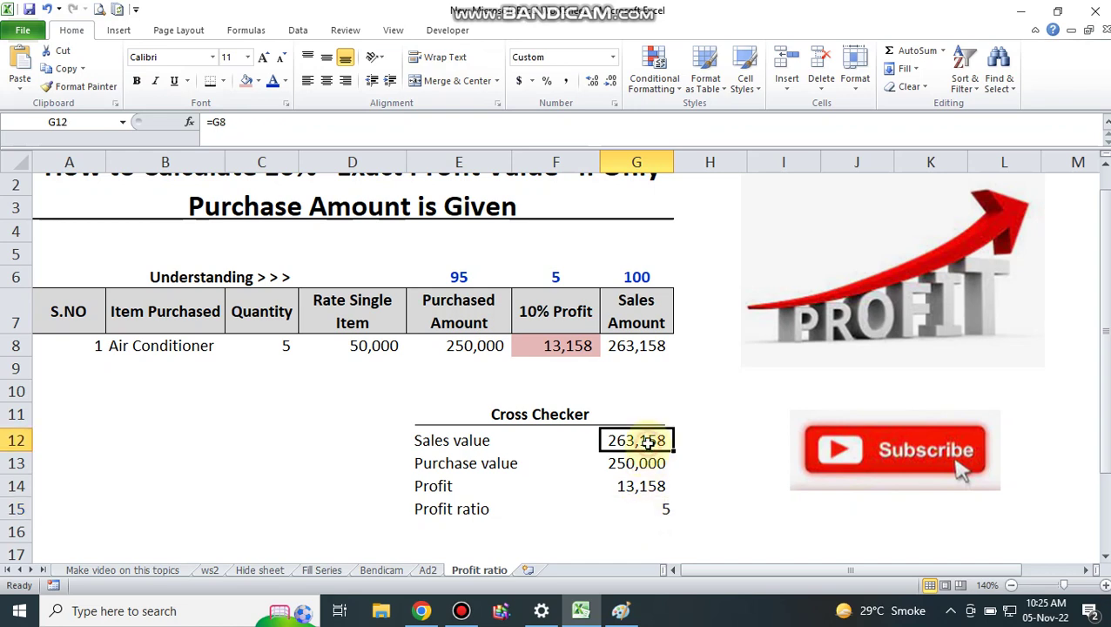
click(646, 347)
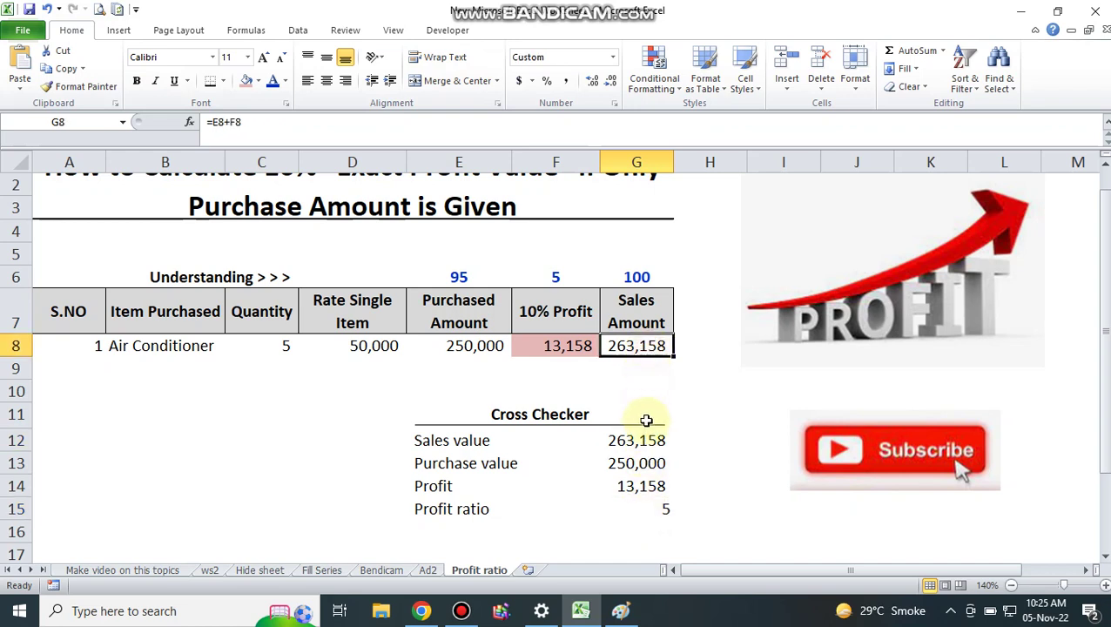
click(638, 457)
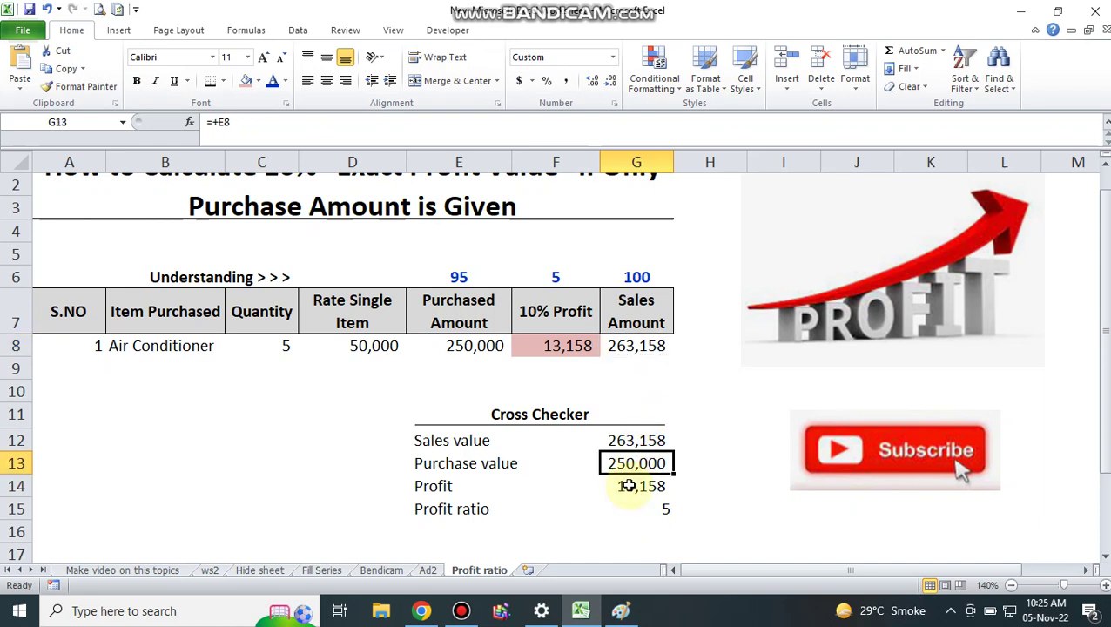
click(629, 487)
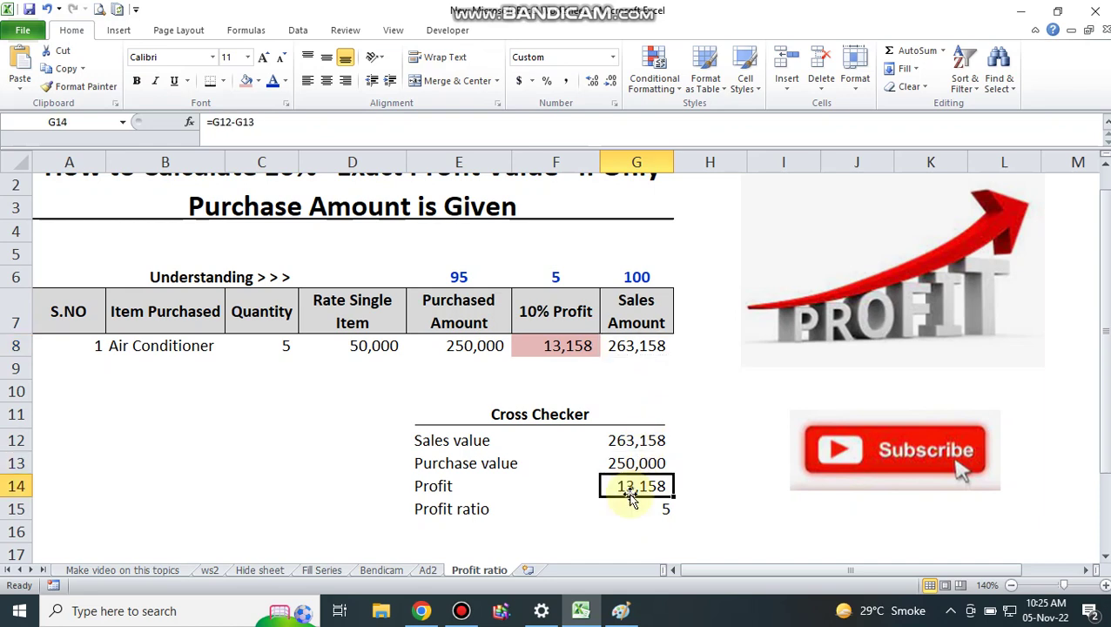
click(630, 505)
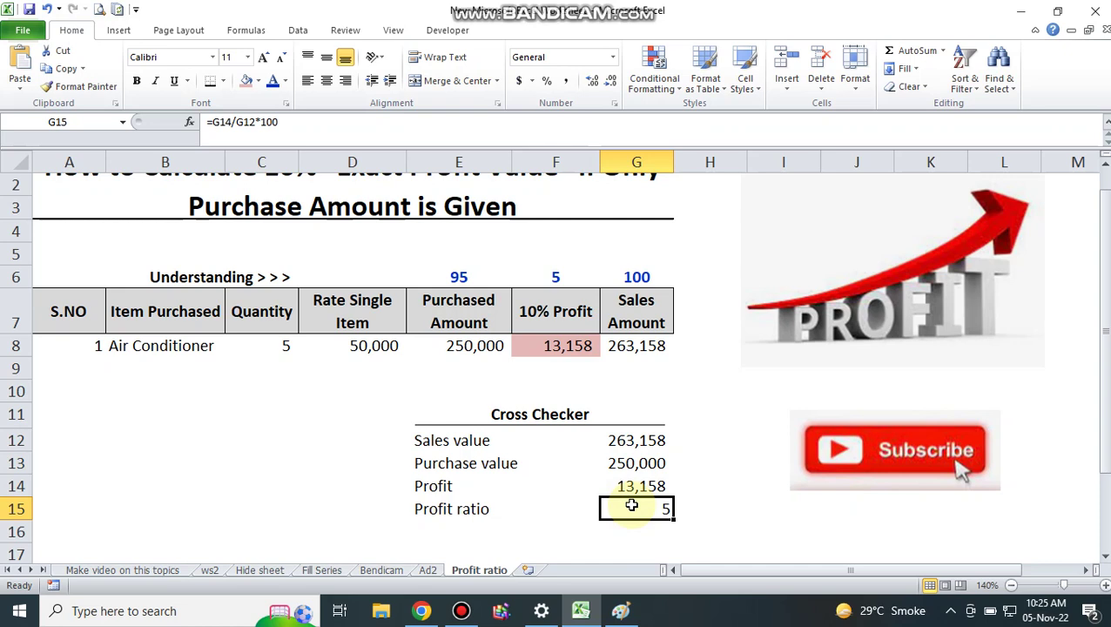